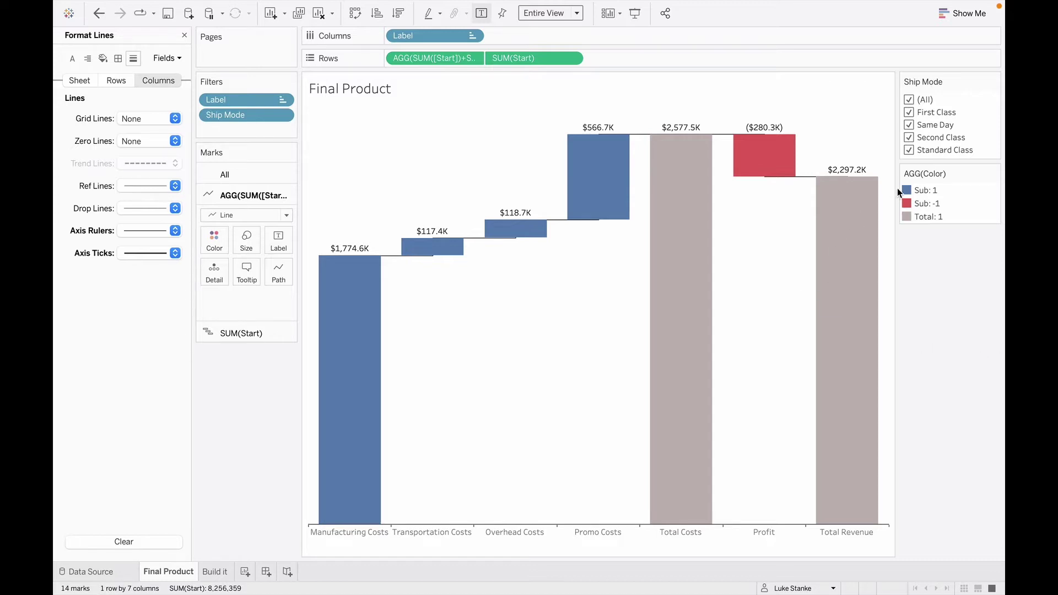
Exclude and then re-include Standard Class in the Ship Mode filter, then switch to Numbers
click(909, 151)
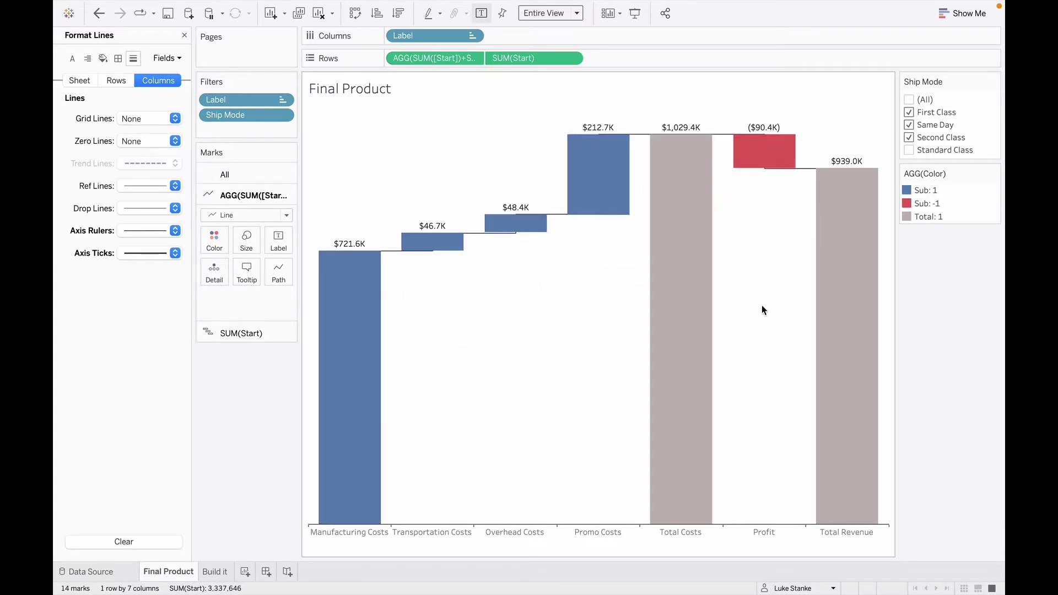
click(908, 150)
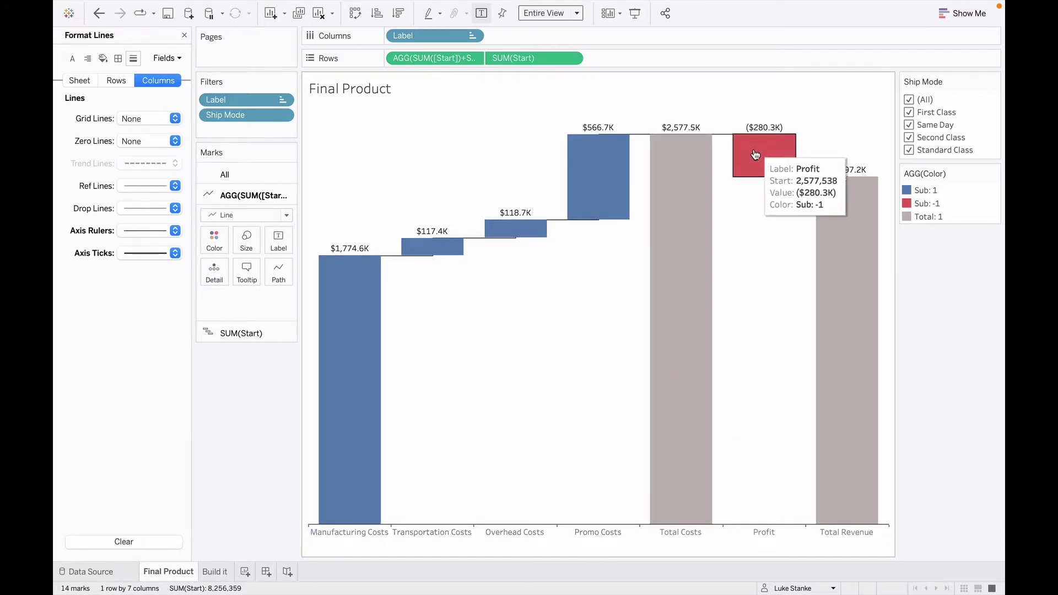
key(ctrl+Right)
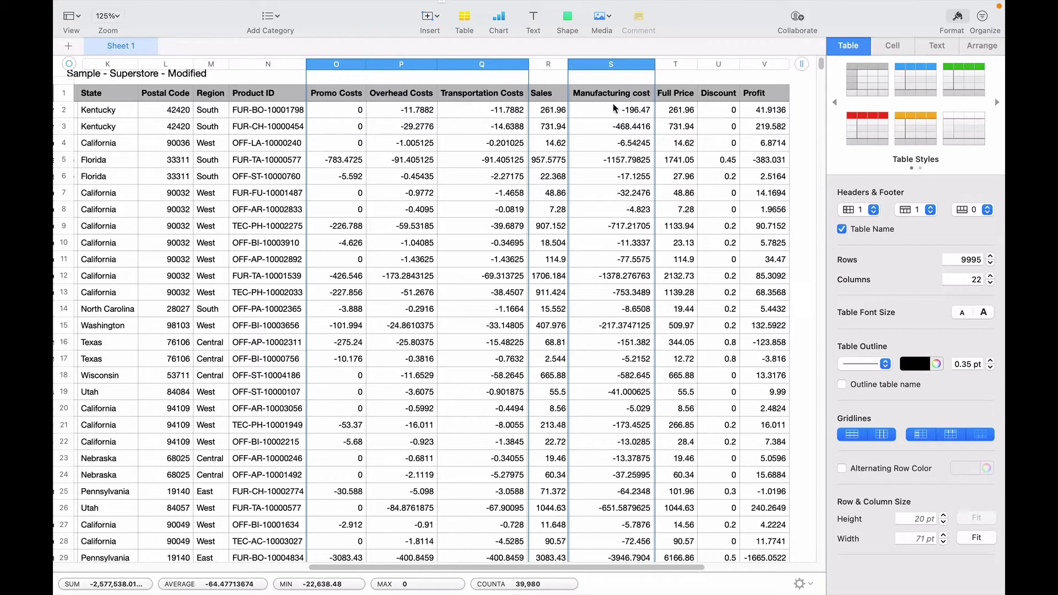
Go from the Superstore cost columns in Numbers back to the Tableau waterfall
key(ctrl+Left)
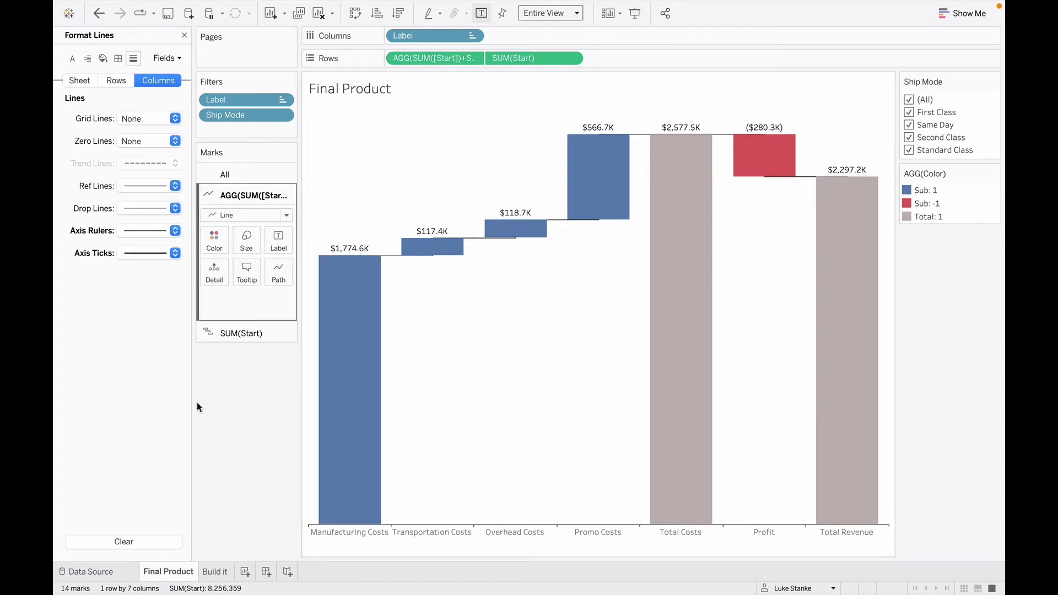
On the Build it sheet, close Format Lines and open the Start data source for editing
click(210, 572)
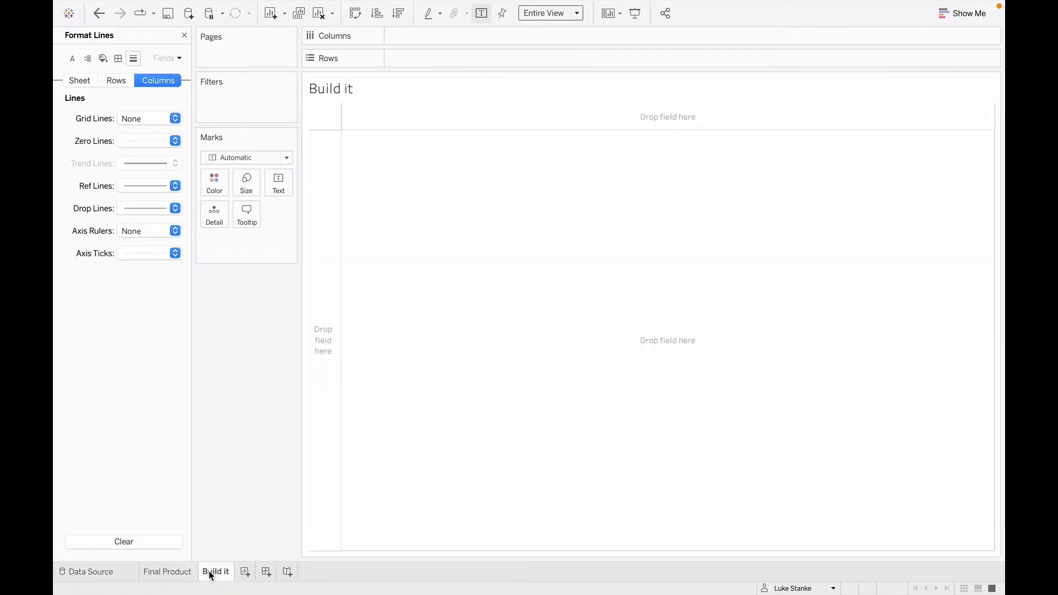
click(184, 34)
click(114, 68)
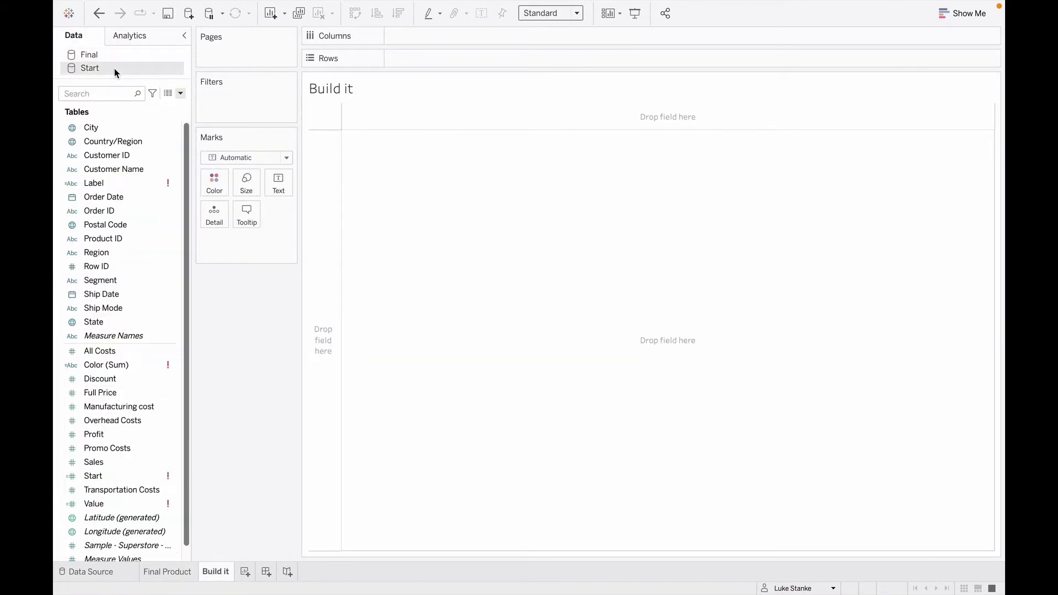
right_click(114, 68)
click(154, 77)
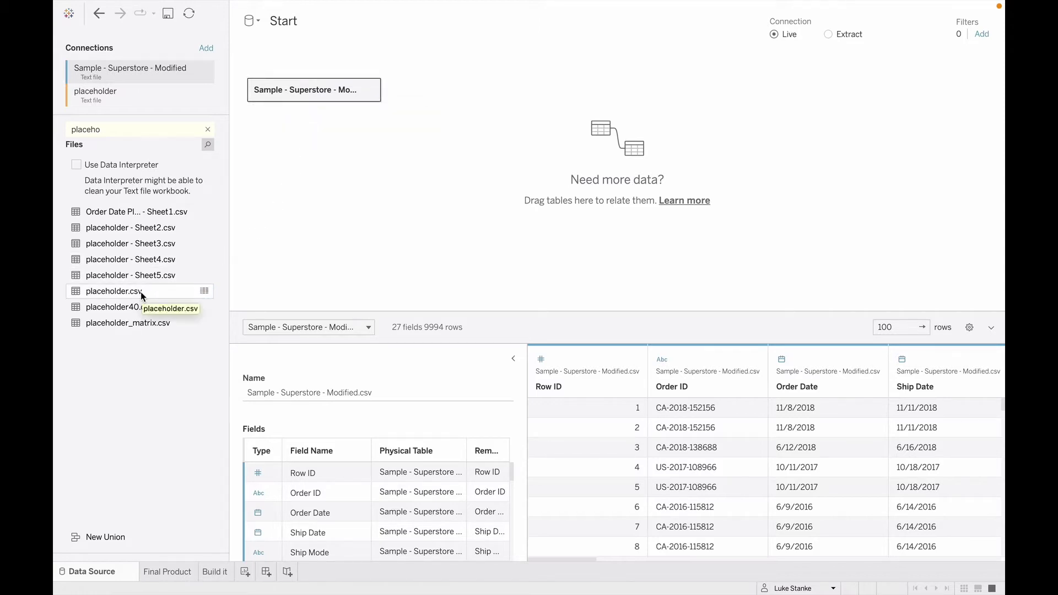
key(ctrl+Right)
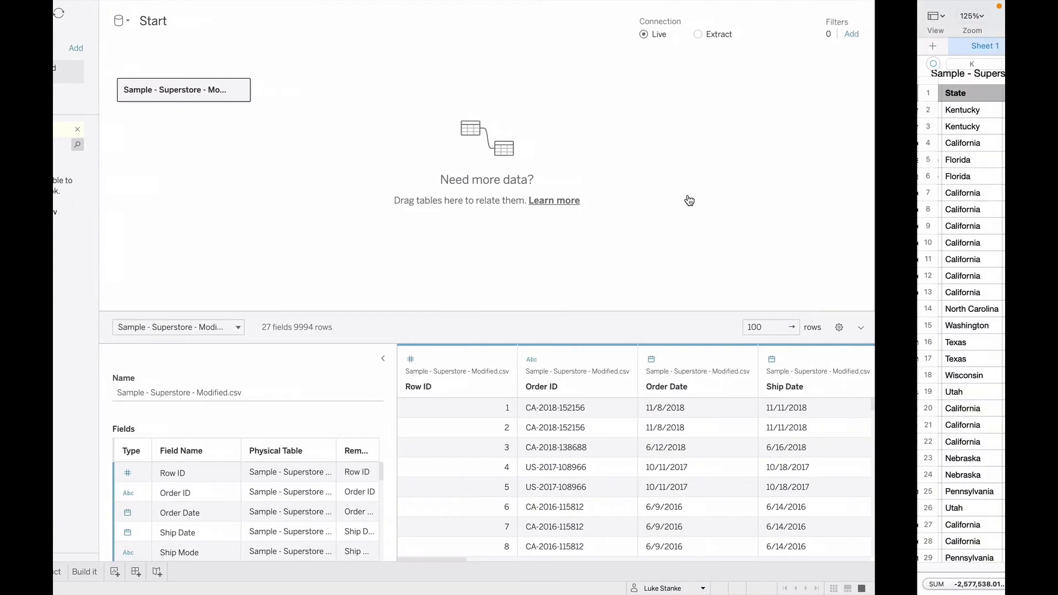
Switch to Atom and look over the untitled file's point list, 1 to 20
key(ctrl+Right)
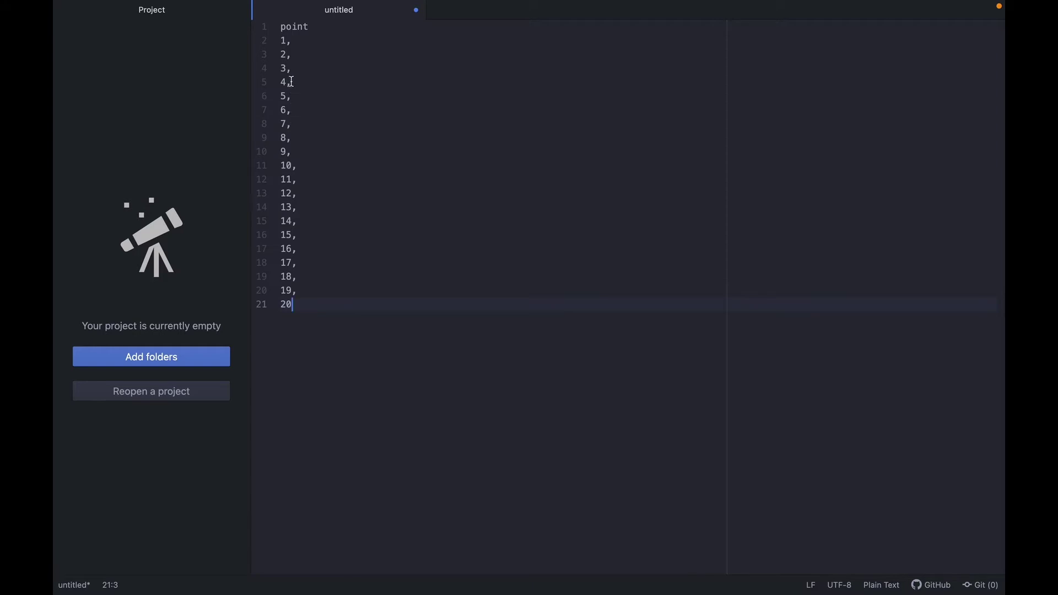
double_click(289, 26)
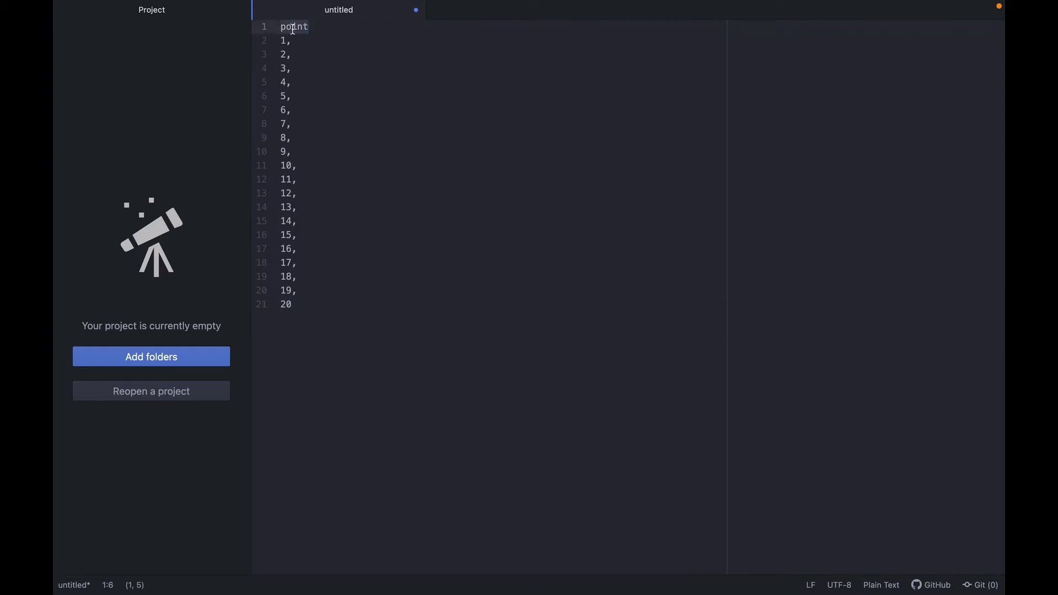
click(307, 76)
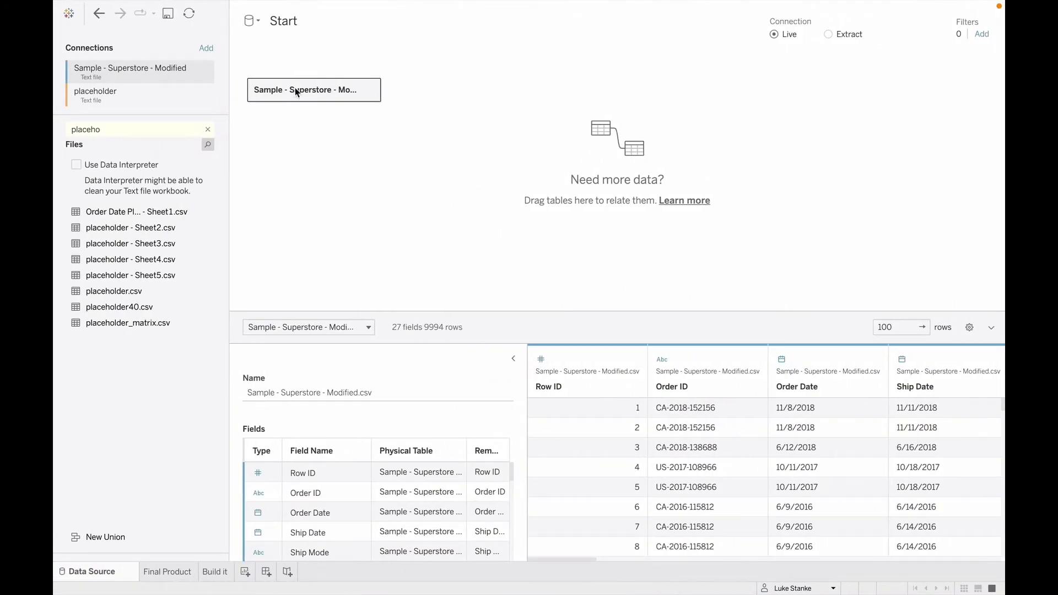
Drag placeholder.csv beside Sample - Superstore - Modified and relate them with calculation 1 on both sides
drag(116, 294, 475, 87)
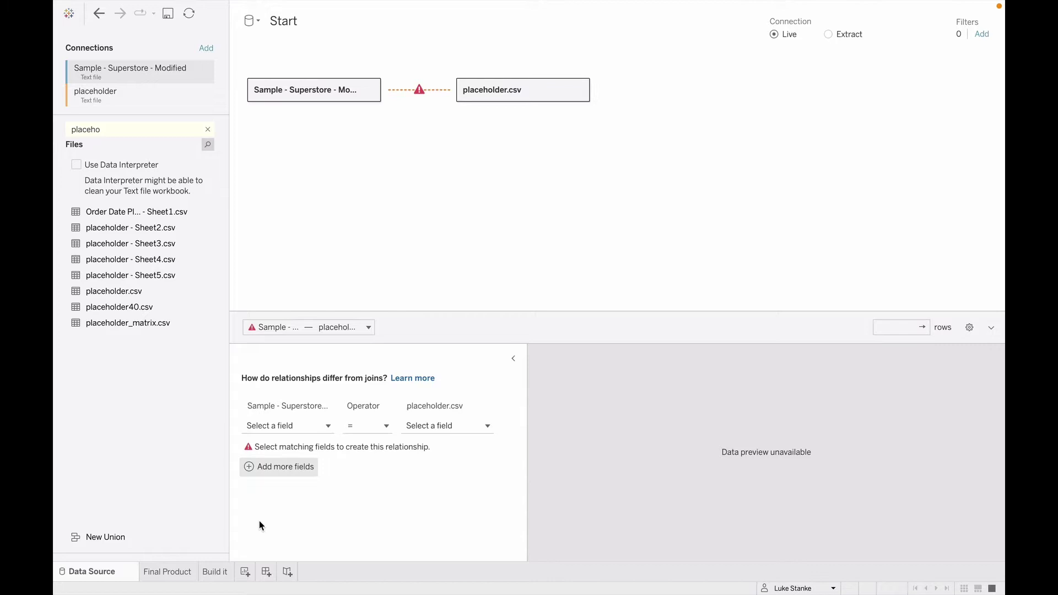
click(273, 428)
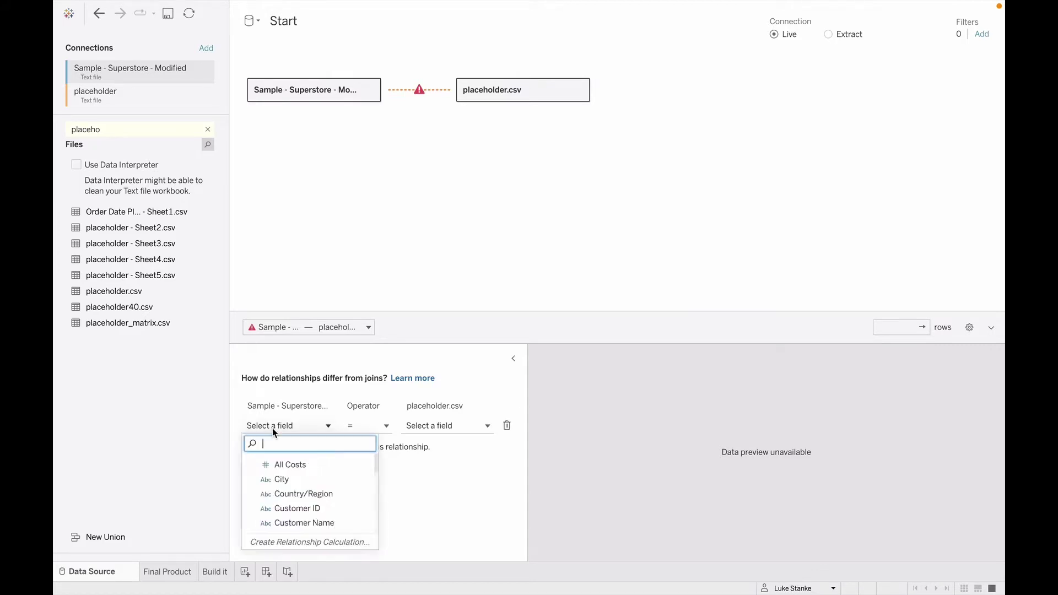
click(270, 542)
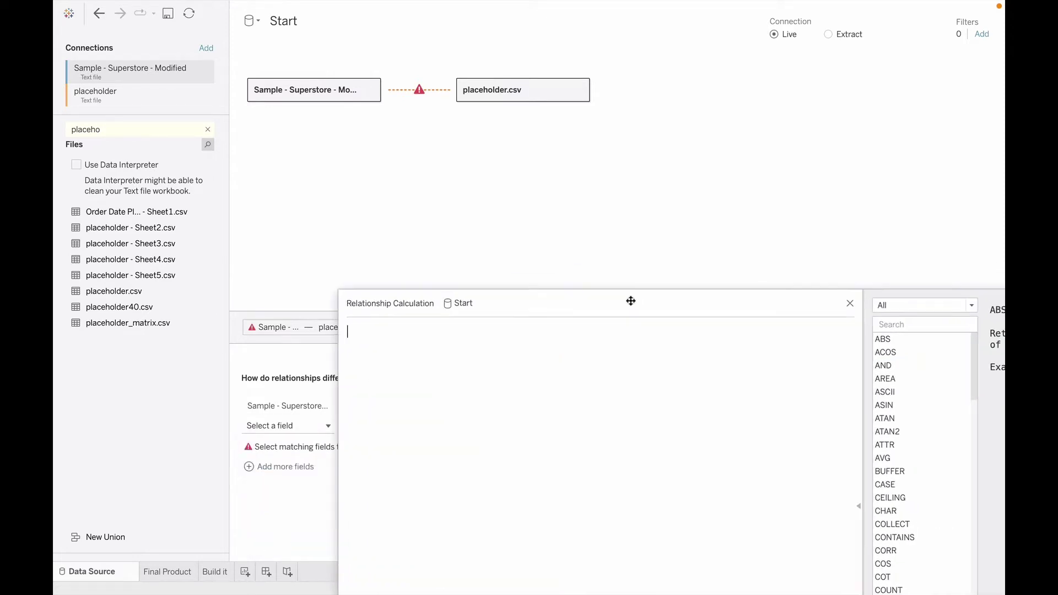
text(1)
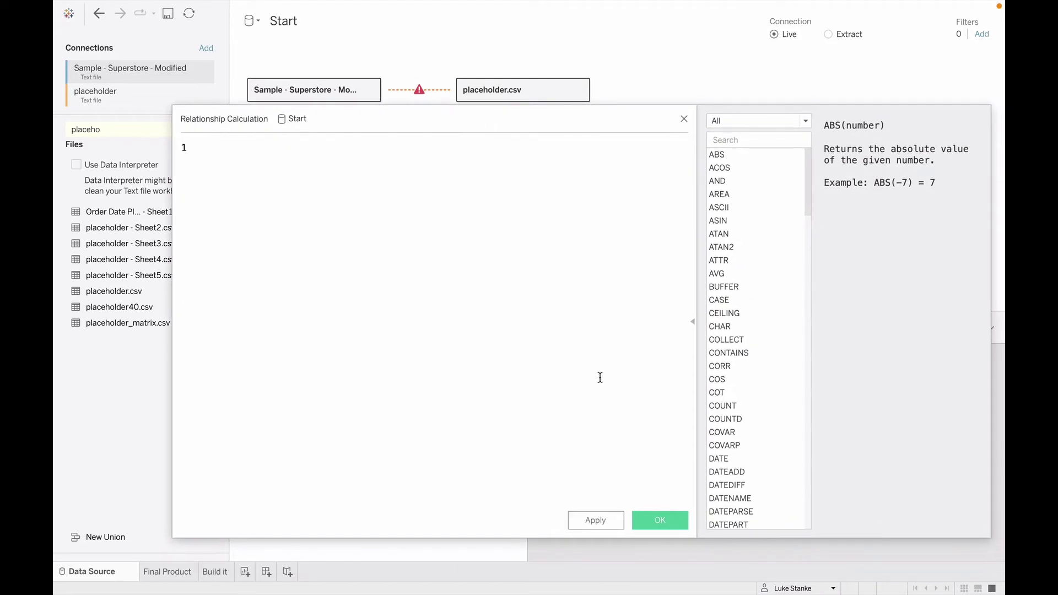
click(659, 516)
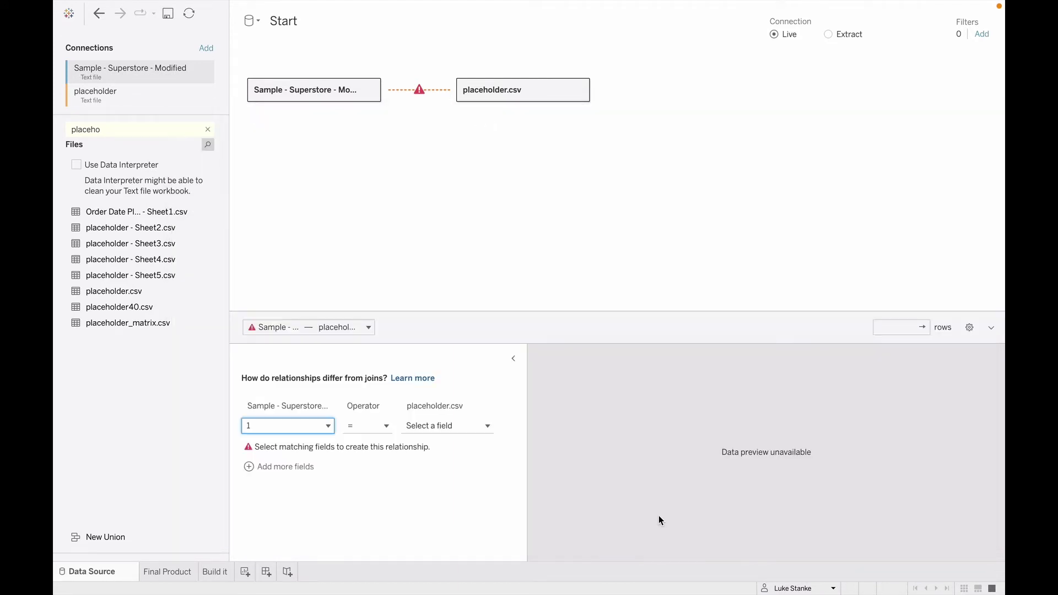
click(457, 425)
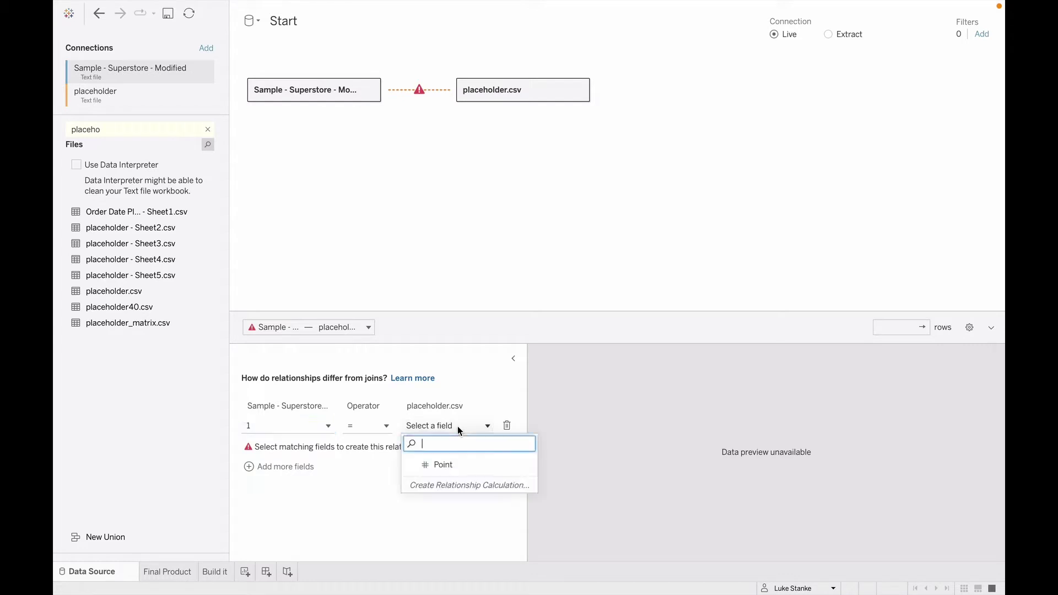
click(450, 483)
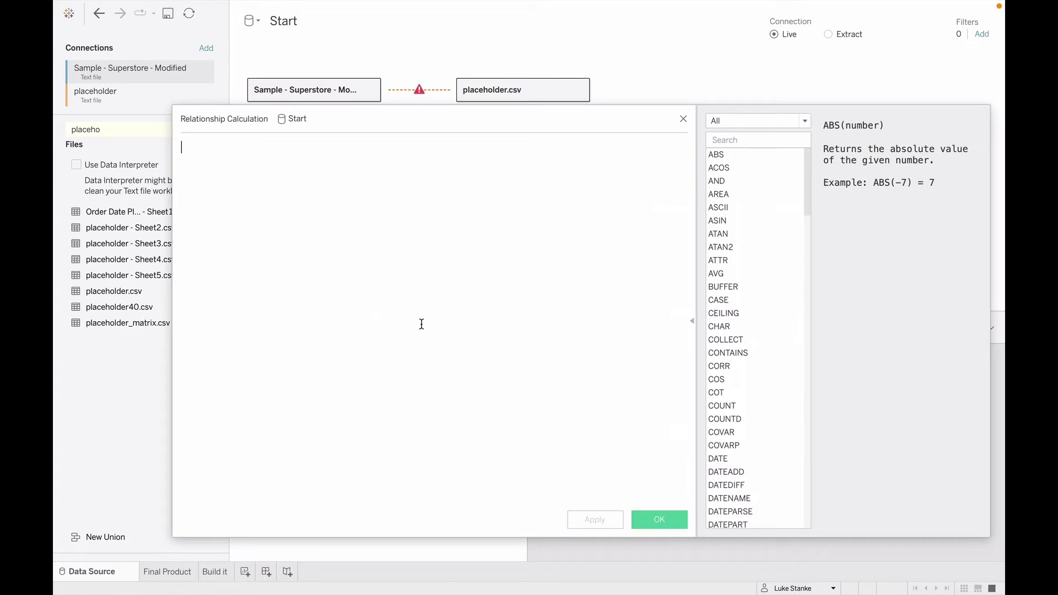
text(1)
click(640, 517)
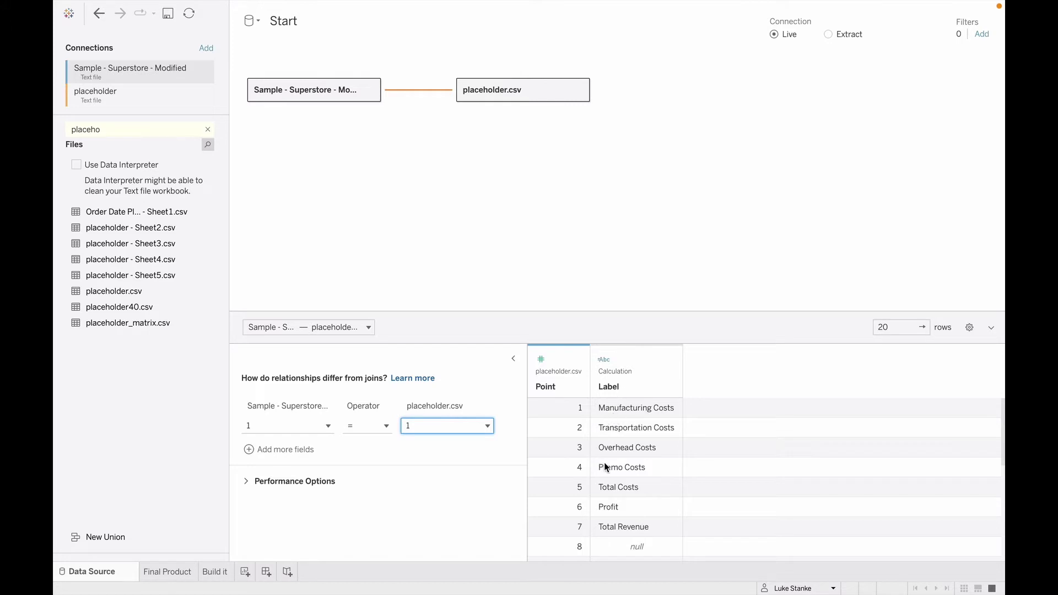
click(209, 573)
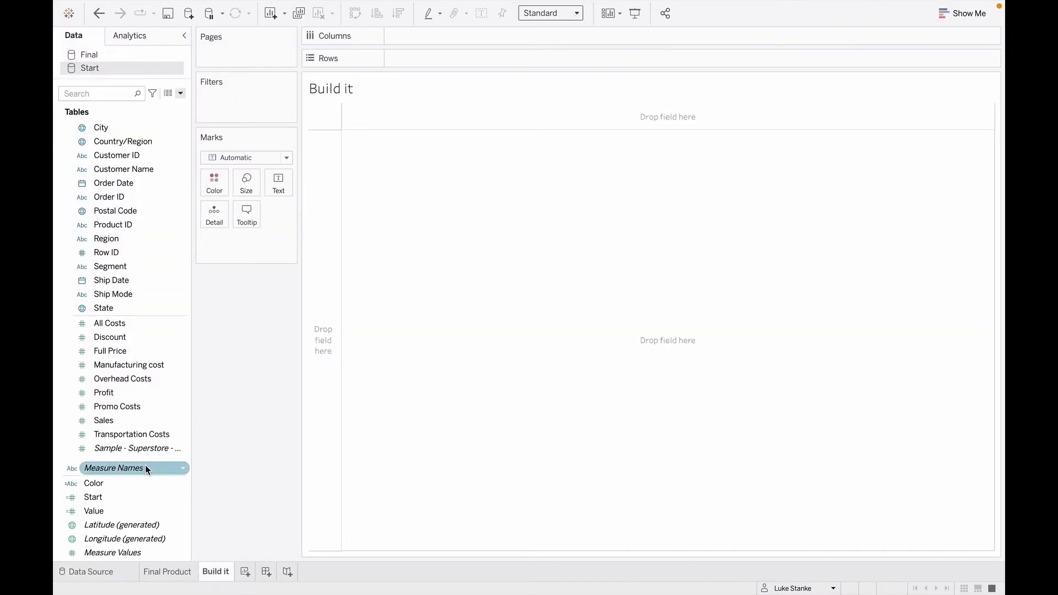
click(123, 497)
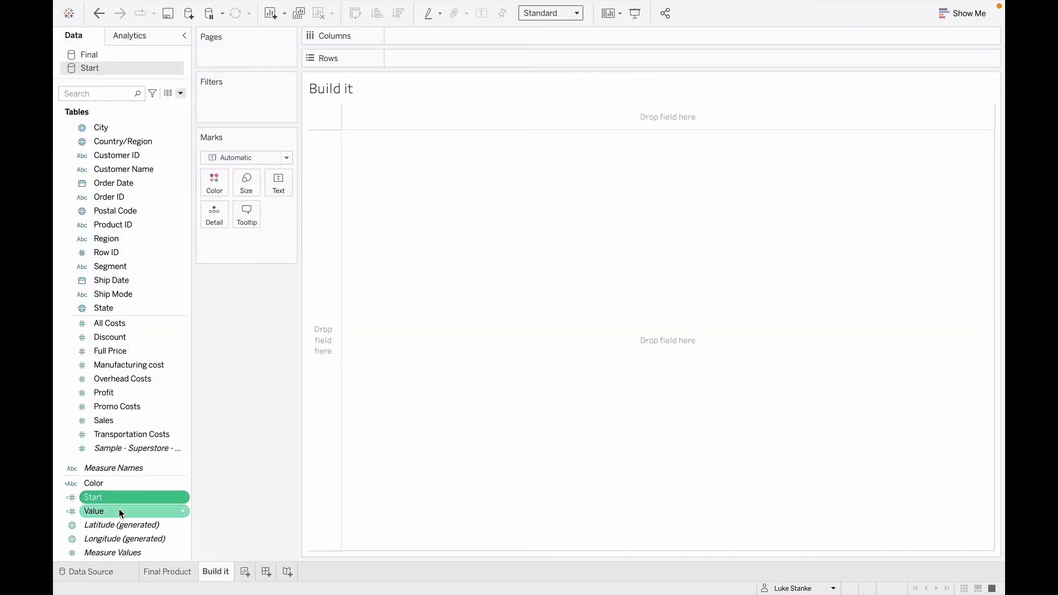
ctrl+click(119, 511)
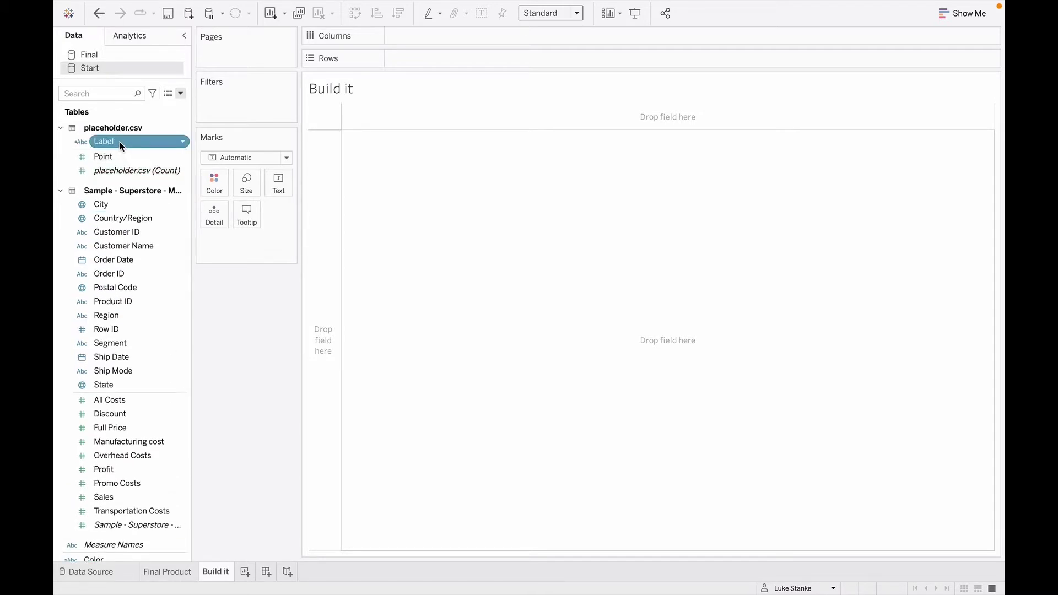
right_click(120, 141)
click(166, 205)
click(621, 334)
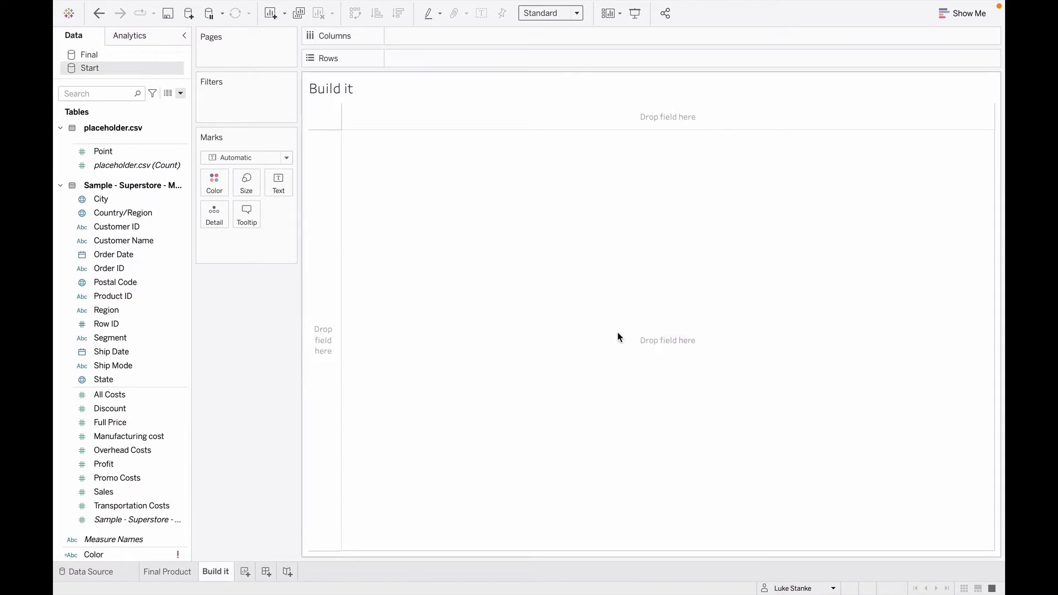
right_click(111, 560)
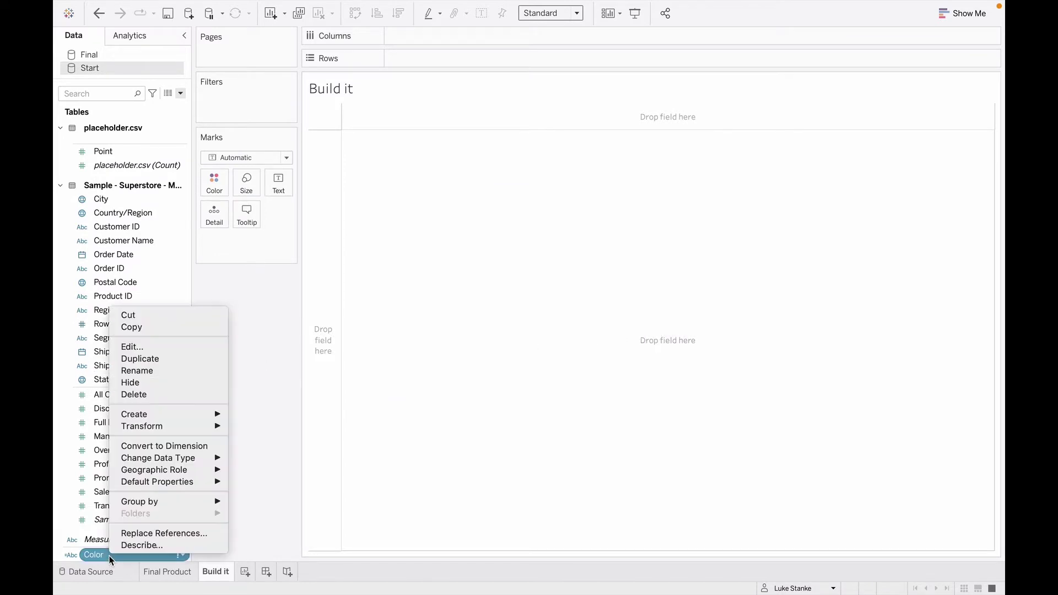
mouse_move(166, 416)
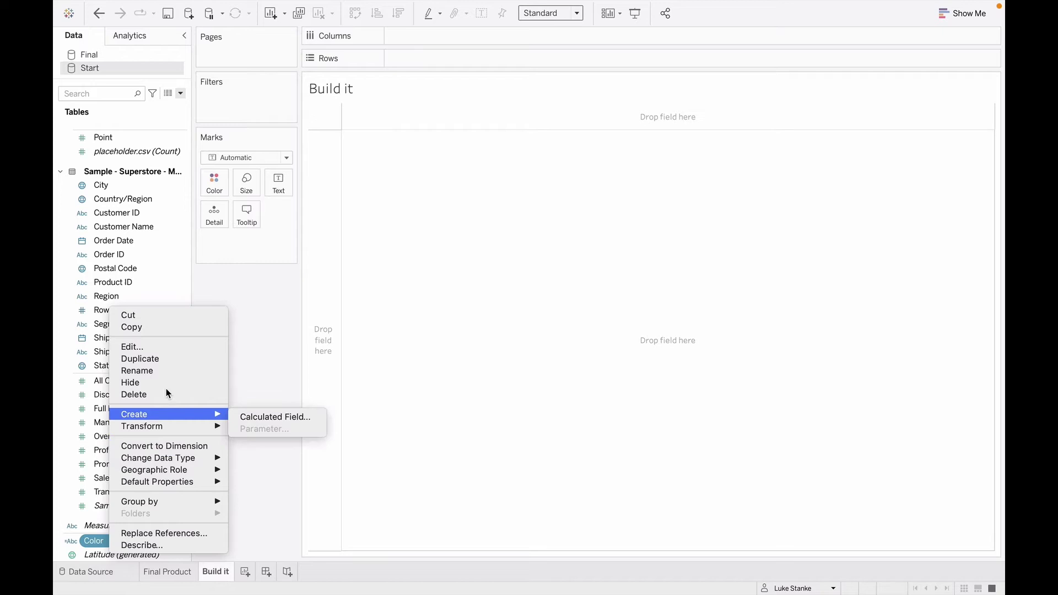
click(167, 394)
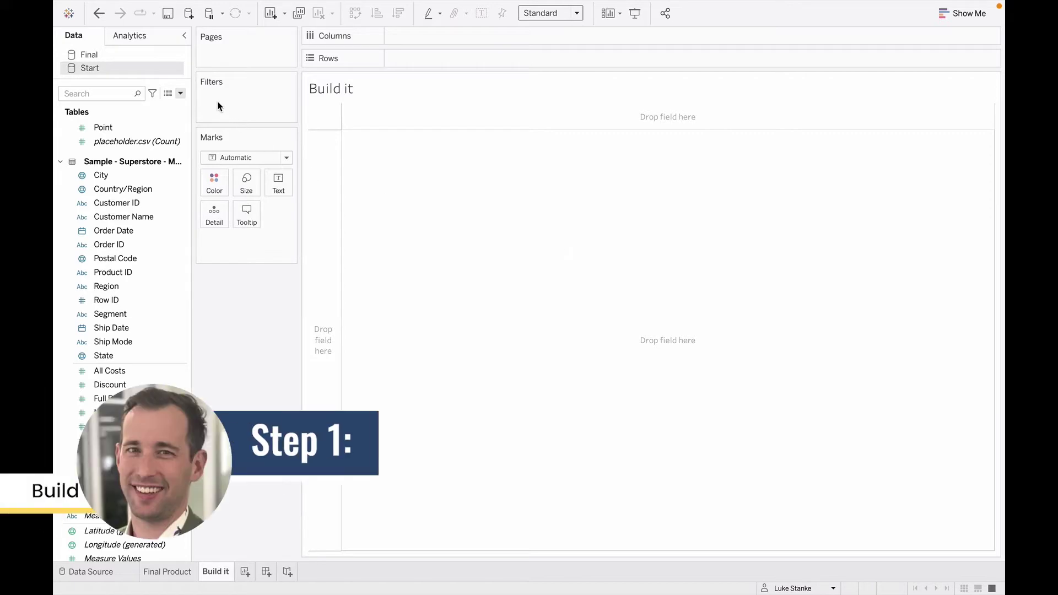
Create a calculated field named Label with the pasted CASE [Point] formula naming points 1–7
click(181, 95)
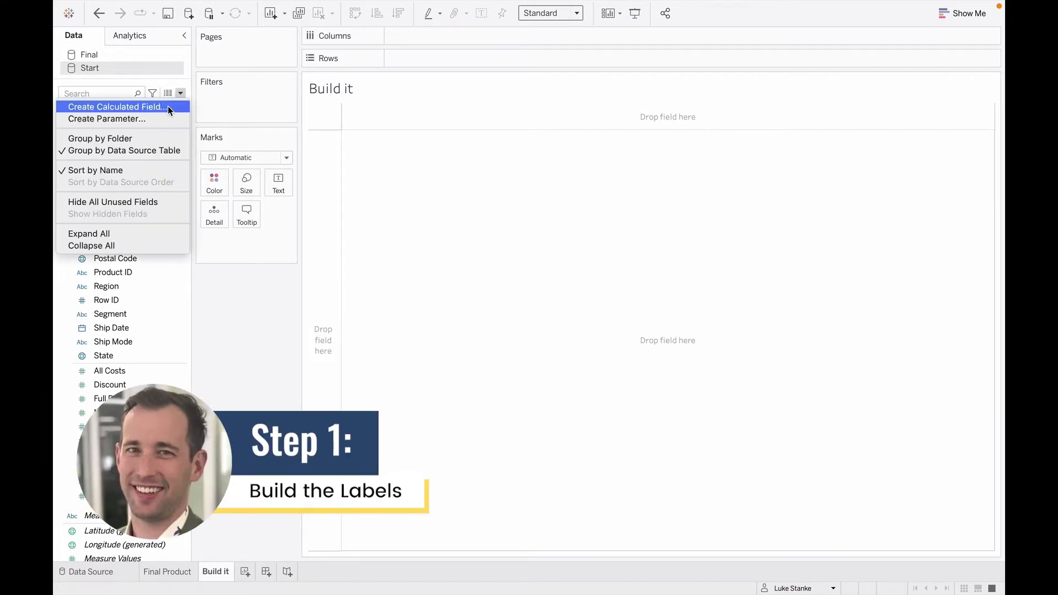
click(168, 110)
click(205, 122)
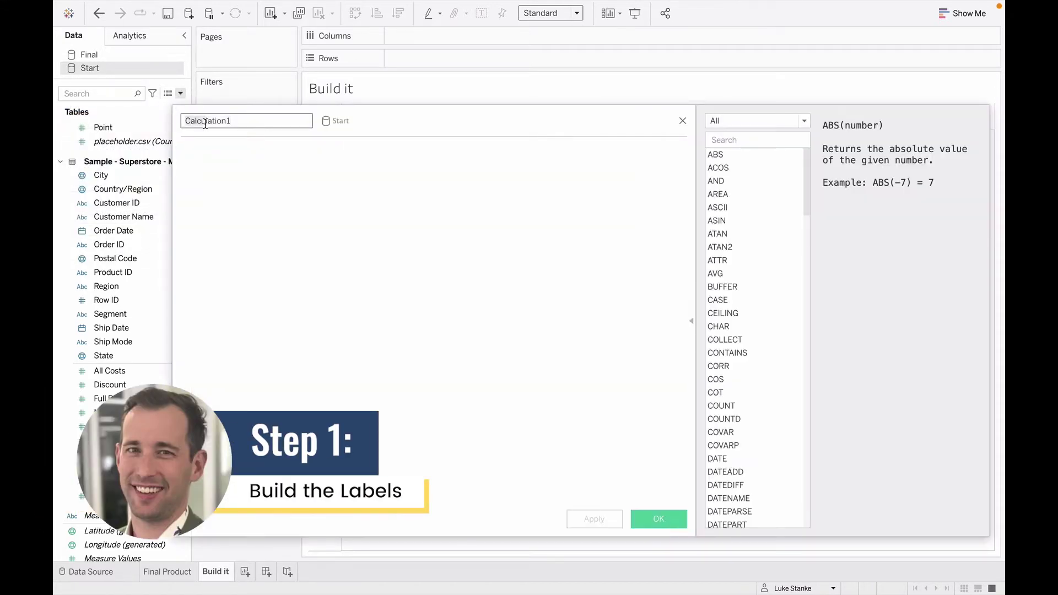
key(ctrl+a)
text(Label)
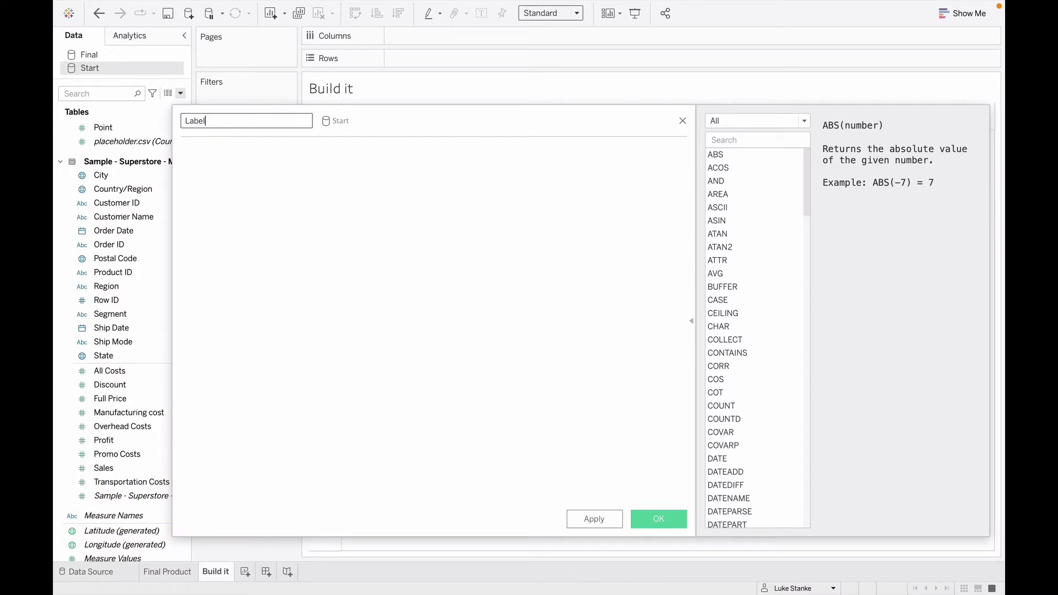
key(Tab)
text(CASE [Point] WHEN 1 THEN "Manufacturing Costs" WHEN 2 THEN "Transportation Costs" WHEN 3 THEN "Overhead Costs" WHEN 4 THEN "Promo Costs" WHEN 5 THEN "Total Costs" WHEN 6 THEN "Profit" WHEN 7 THEN "Total Revenue" END)
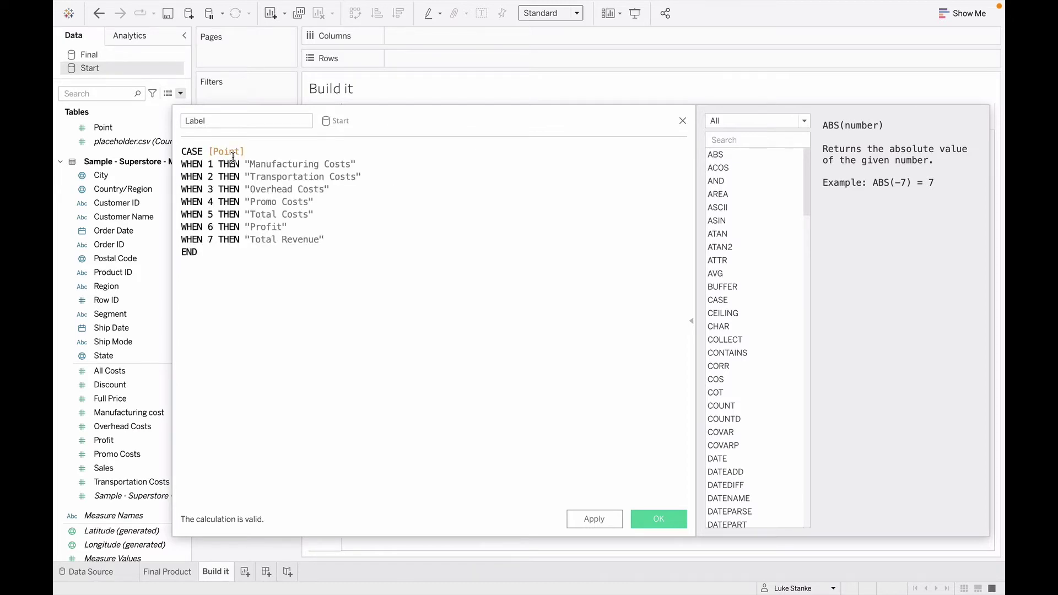
click(230, 152)
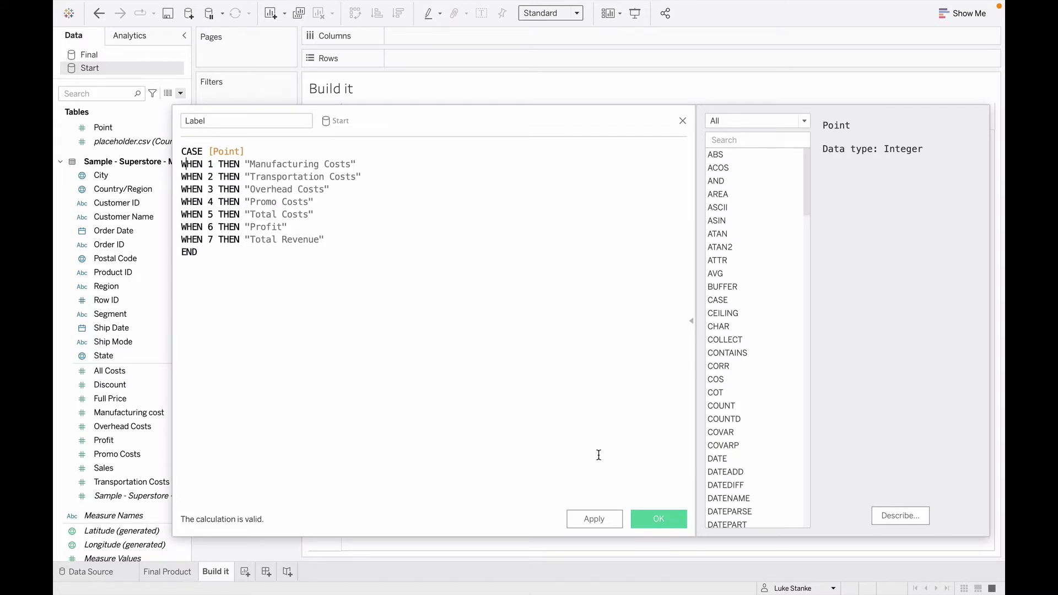
click(649, 517)
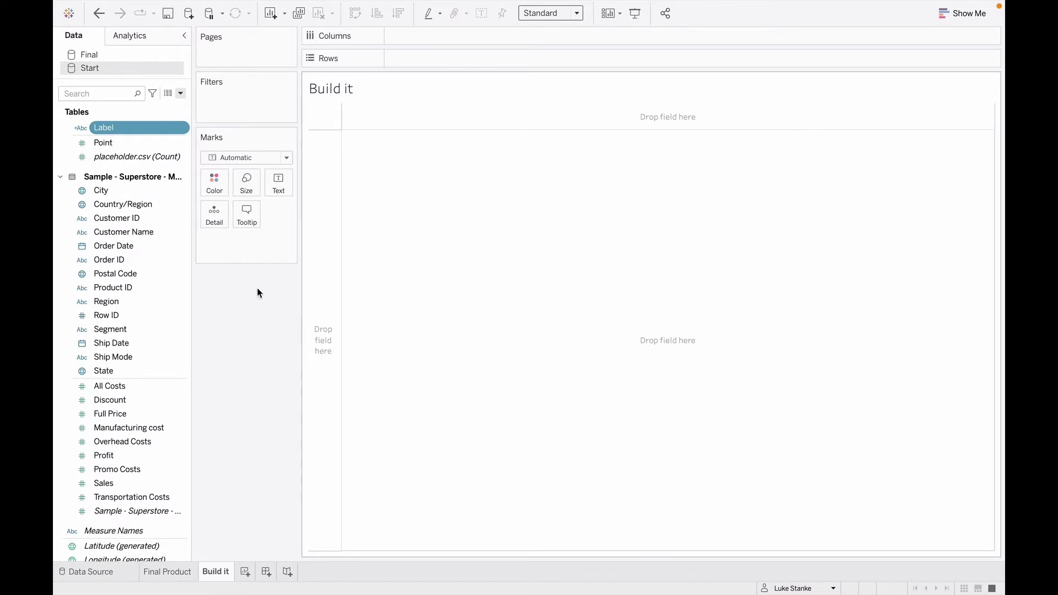
Place Label on Columns and exclude the Null header
drag(137, 128, 533, 43)
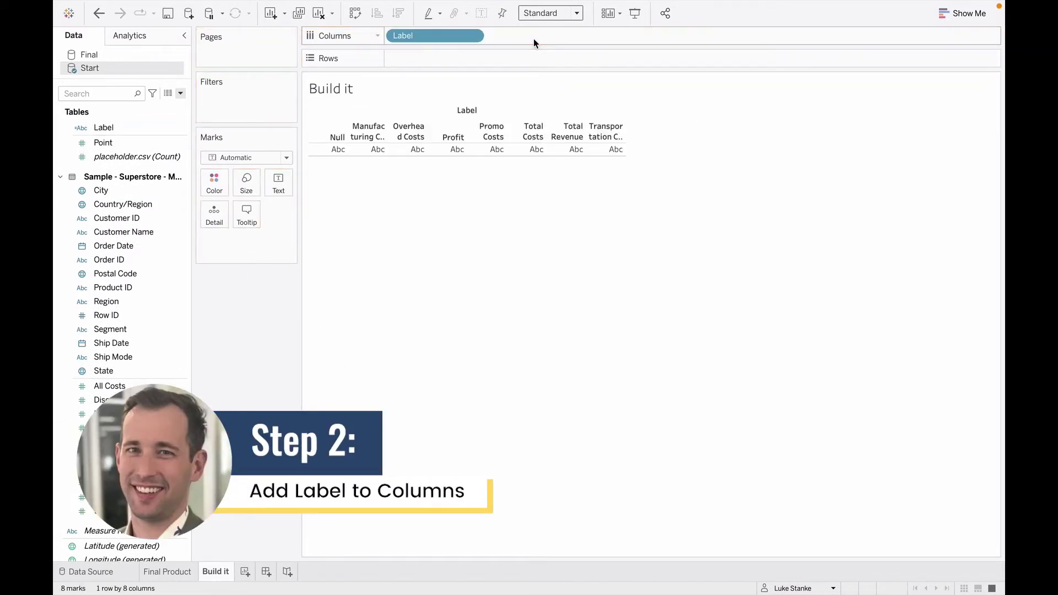
click(326, 134)
click(417, 151)
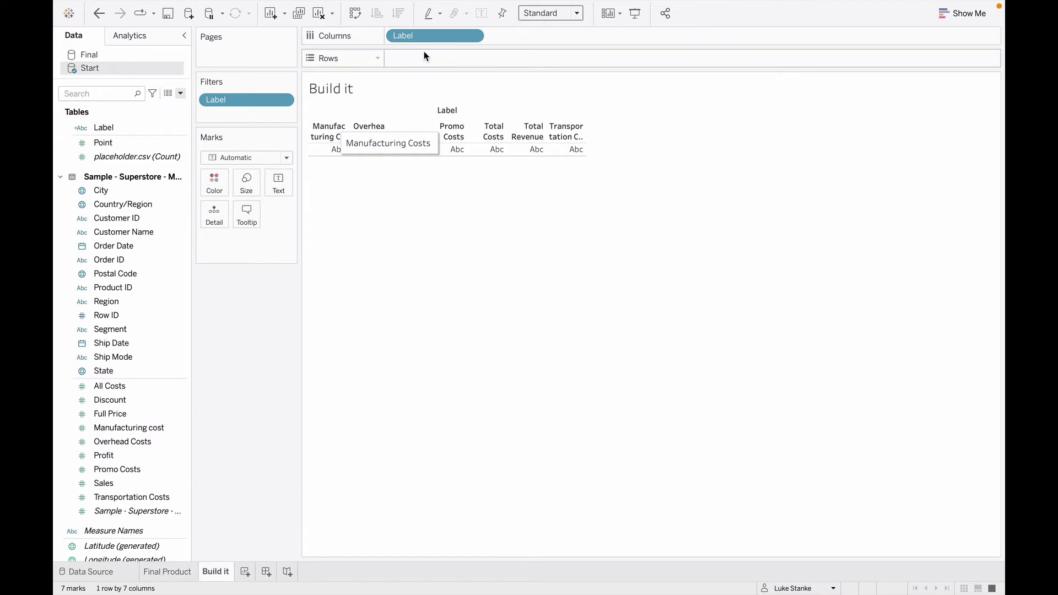
Sort Label ascending by the minimum of the Point field
click(472, 36)
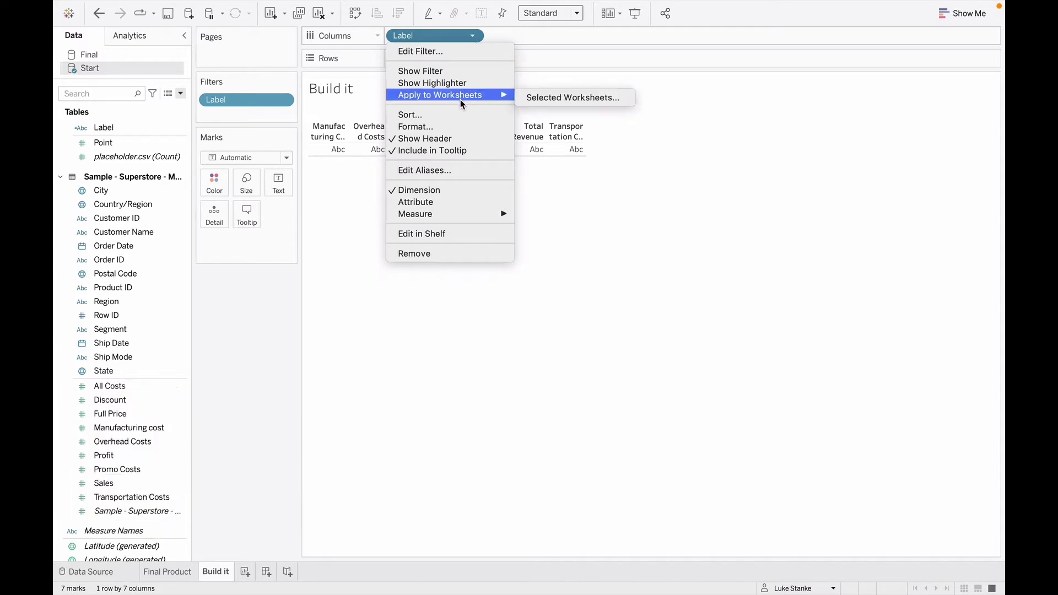
click(411, 116)
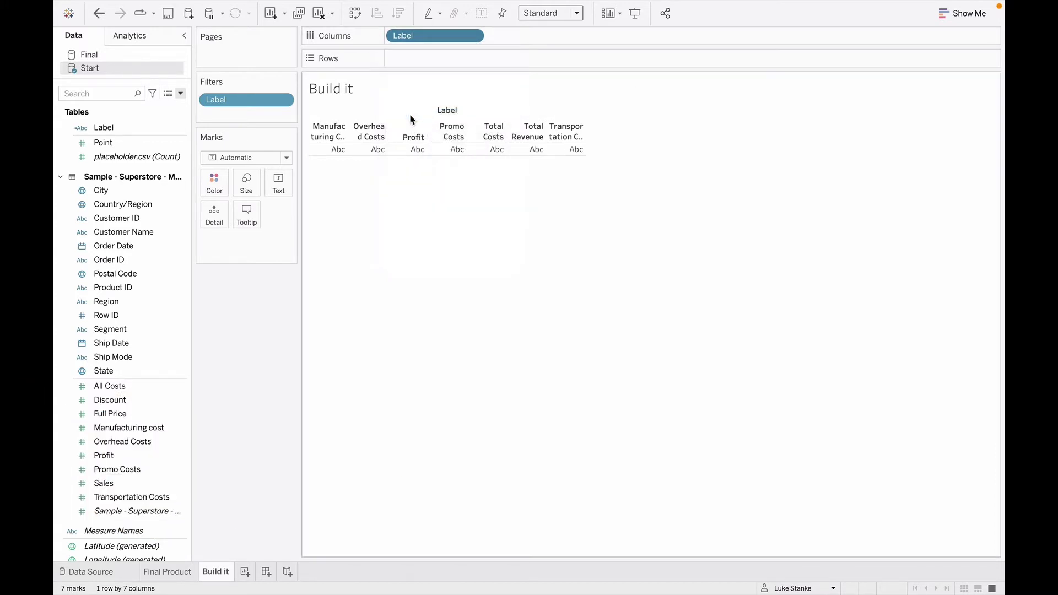
click(474, 277)
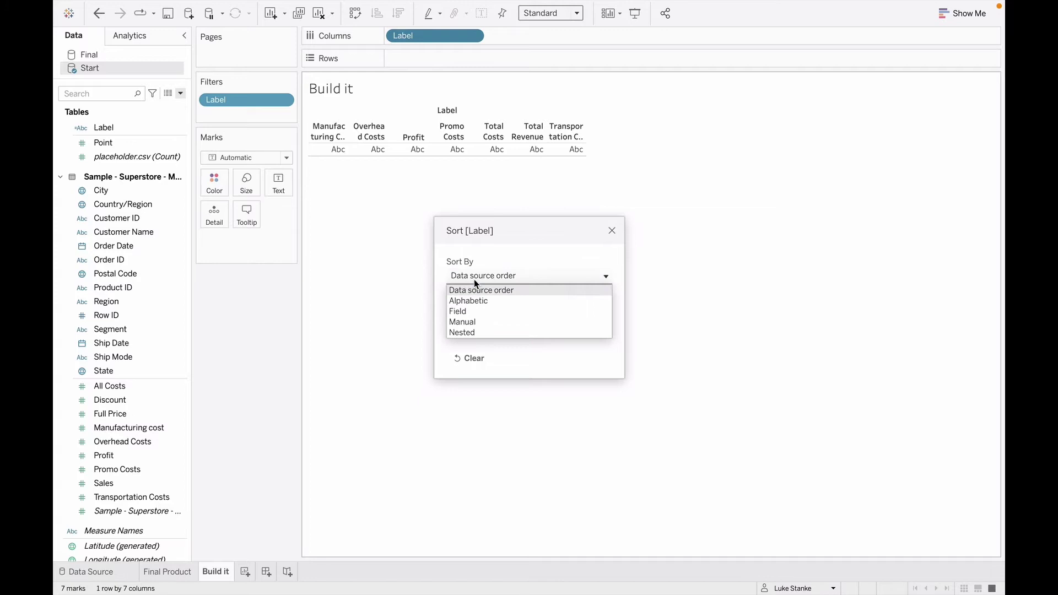
click(468, 314)
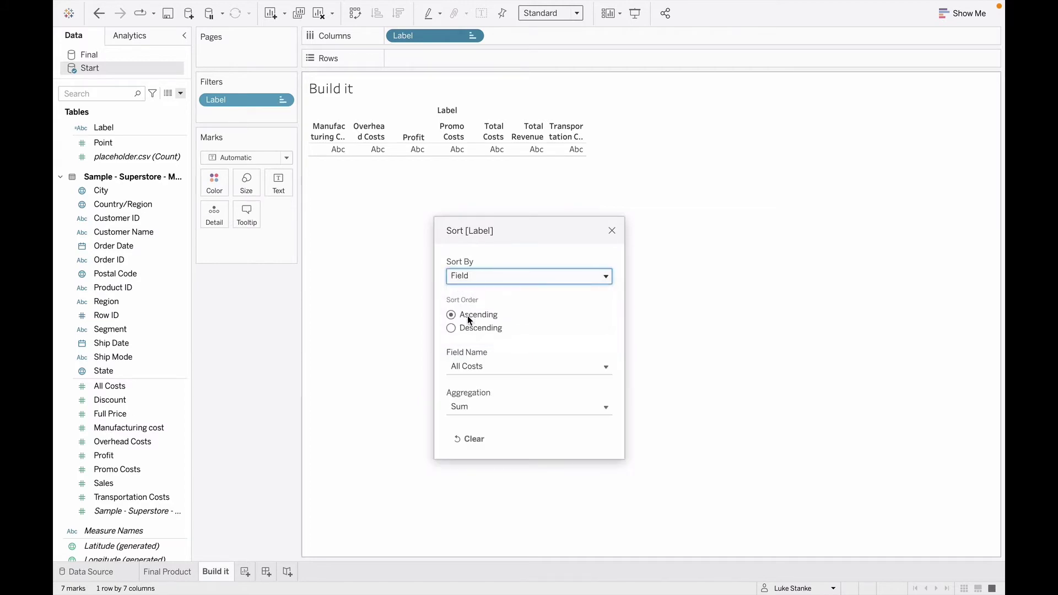
click(464, 366)
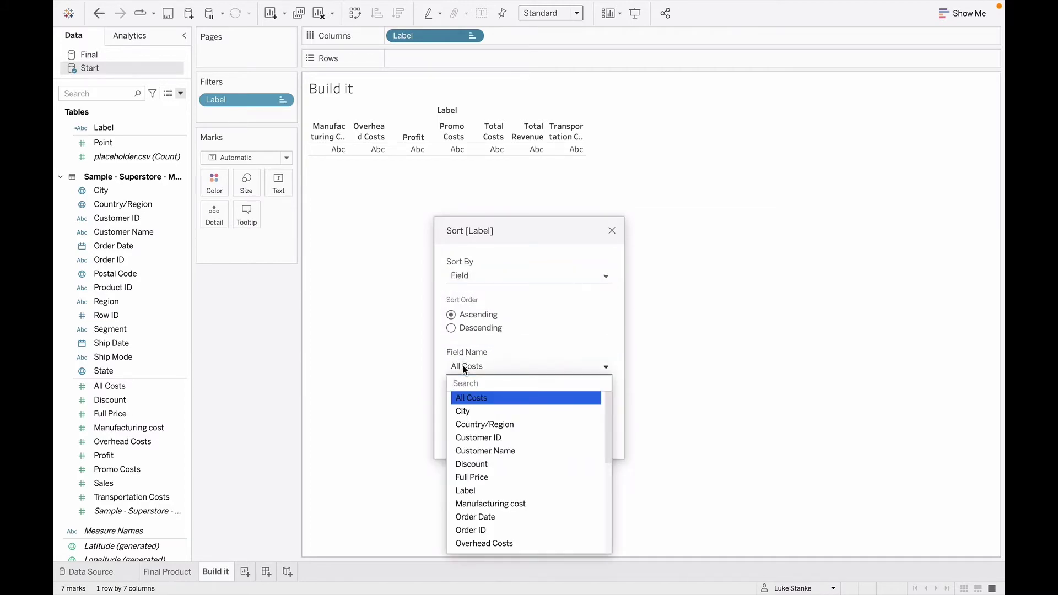
text(point)
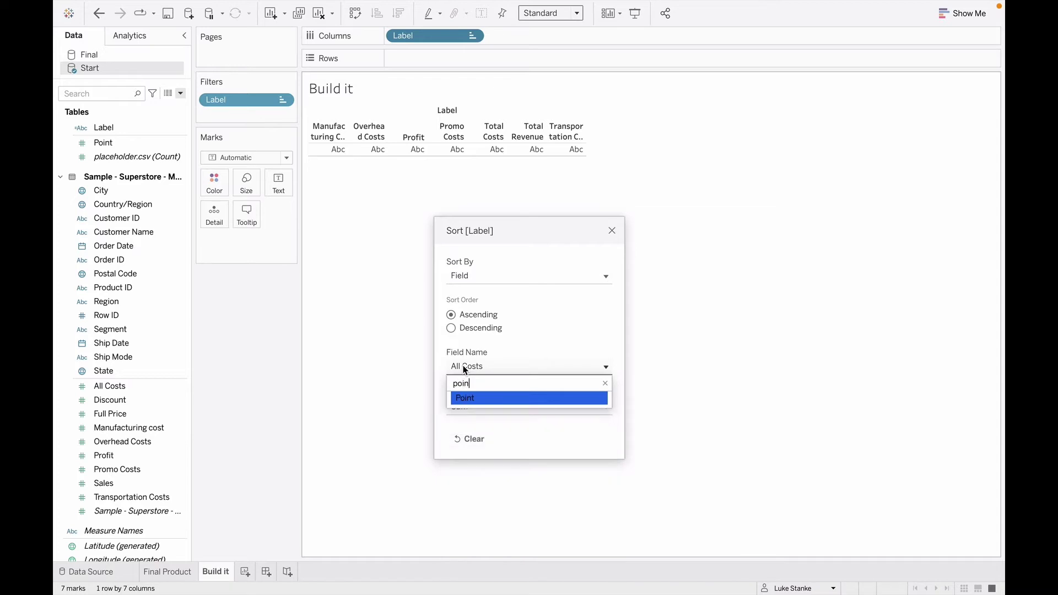
click(458, 395)
click(458, 405)
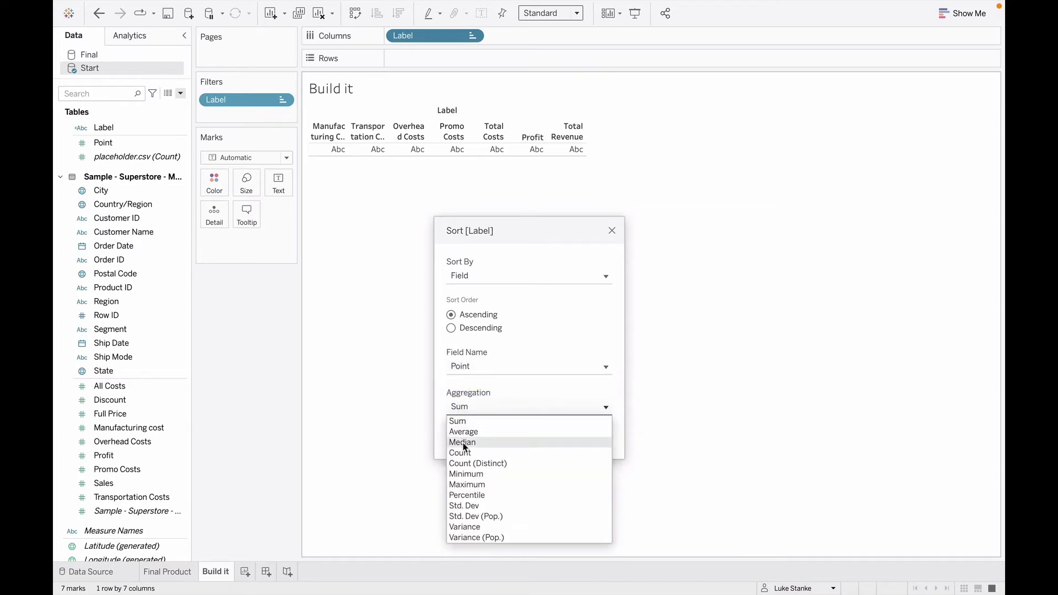
click(467, 474)
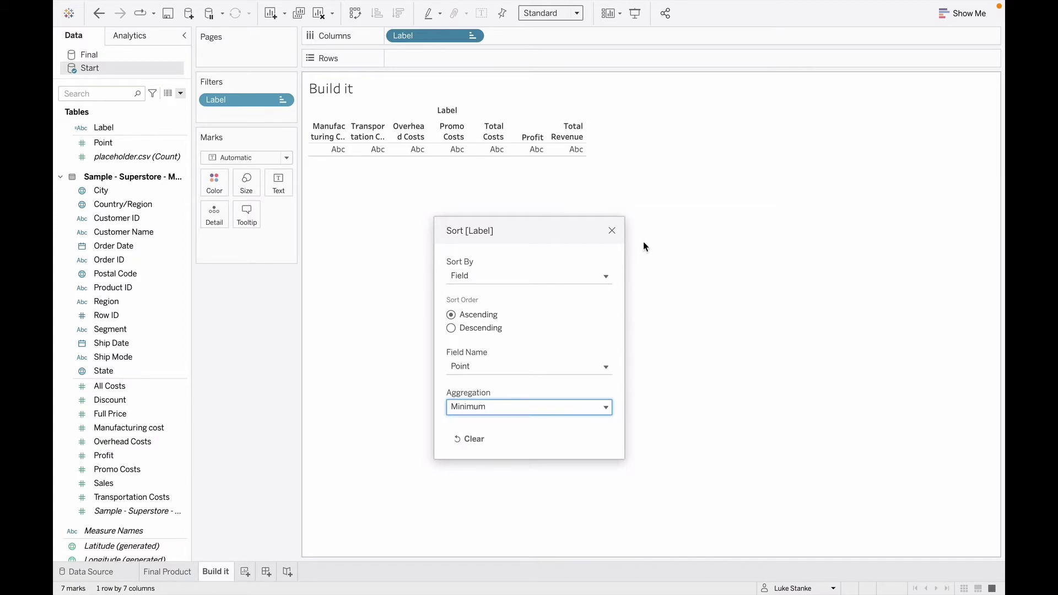
Close the sort dialog and set the view fit to Entire View
click(611, 230)
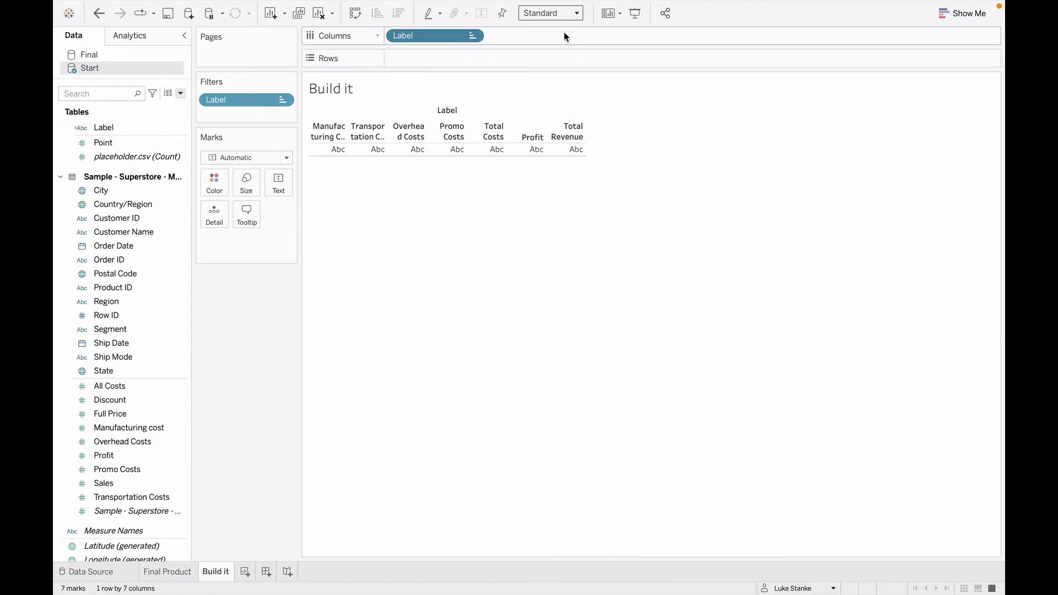
click(557, 13)
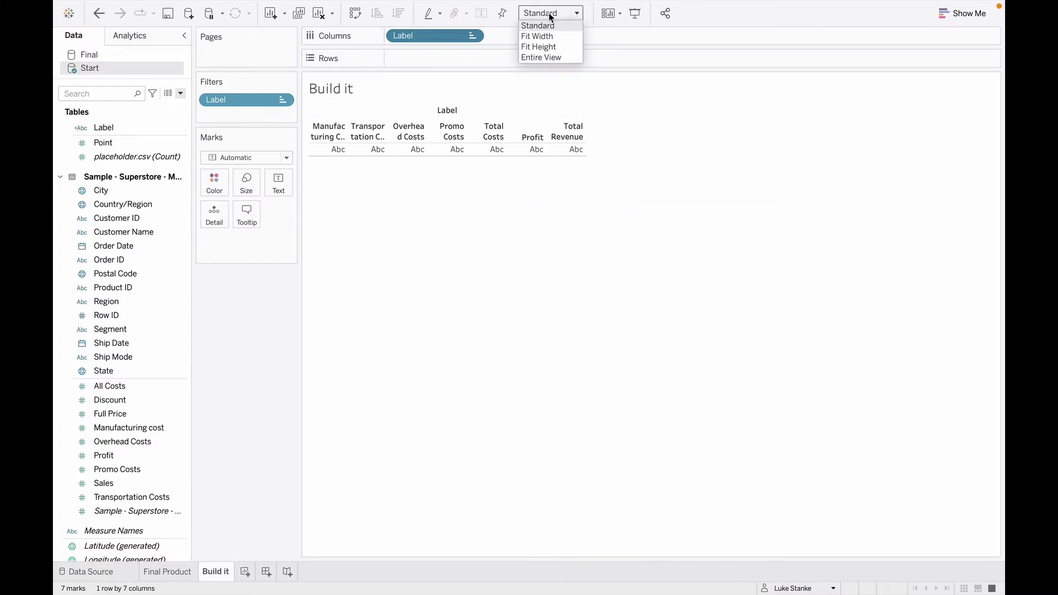
click(553, 56)
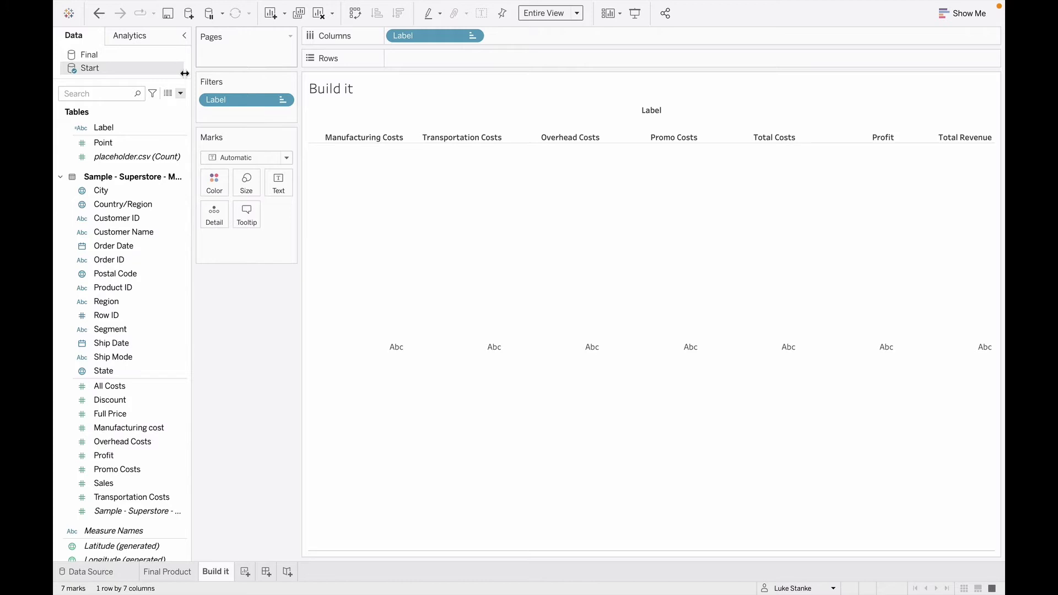
click(180, 94)
Create a new calculated field with the pasted CASE [Point] offsets formula, naming it Start
click(177, 107)
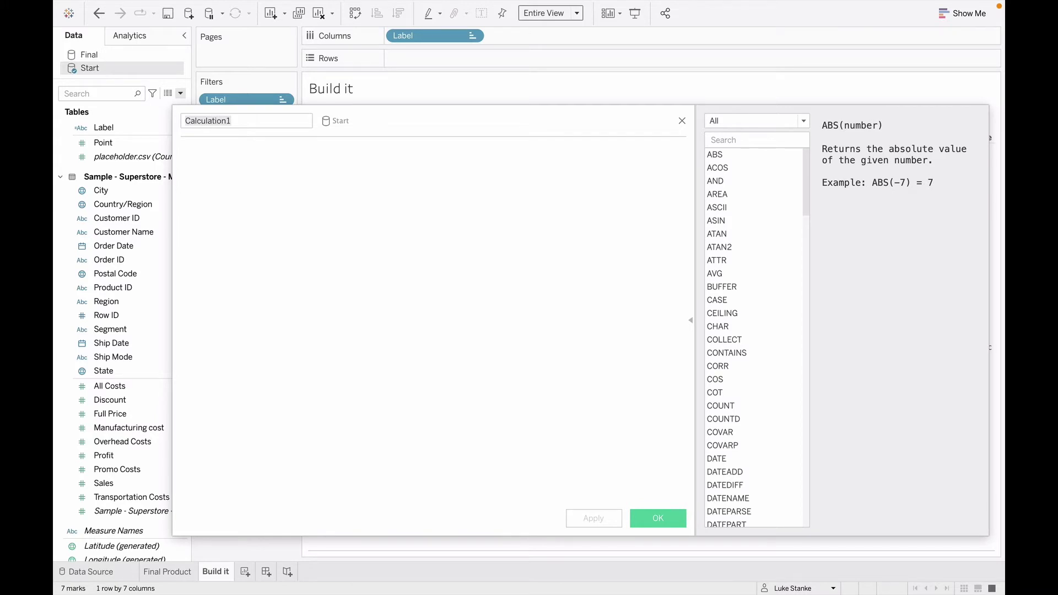
click(337, 270)
text(CASE [Point] WHEN 1 THEN 0 WHEN 2 THEN -([Manufacturing cost]) WHEN 3 THEN -([Manufacturing cost] + [Overhead Costs]) WHEN 4 THEN -([Manufacturing cost] + [Overhead Costs] + [Transportation Costs]) WHEN 5 THEN 0 WHEN 6 THEN -([Manufacturing cost] + [Overhead Costs] + [Transportation Costs] + [Promo Costs]) WHEN 7 THEN 0 END)
drag(187, 120, 213, 116)
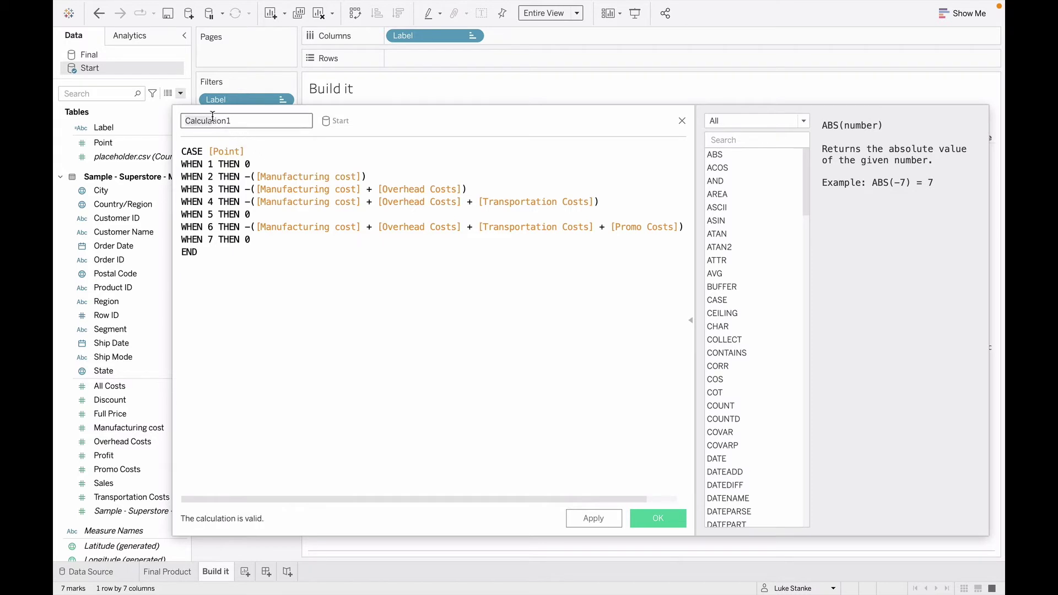
double_click(212, 117)
text(Stal)
text(rt)
Review the formula's cases, including 0 for points 5 and 7, and save the Start calculation
click(250, 165)
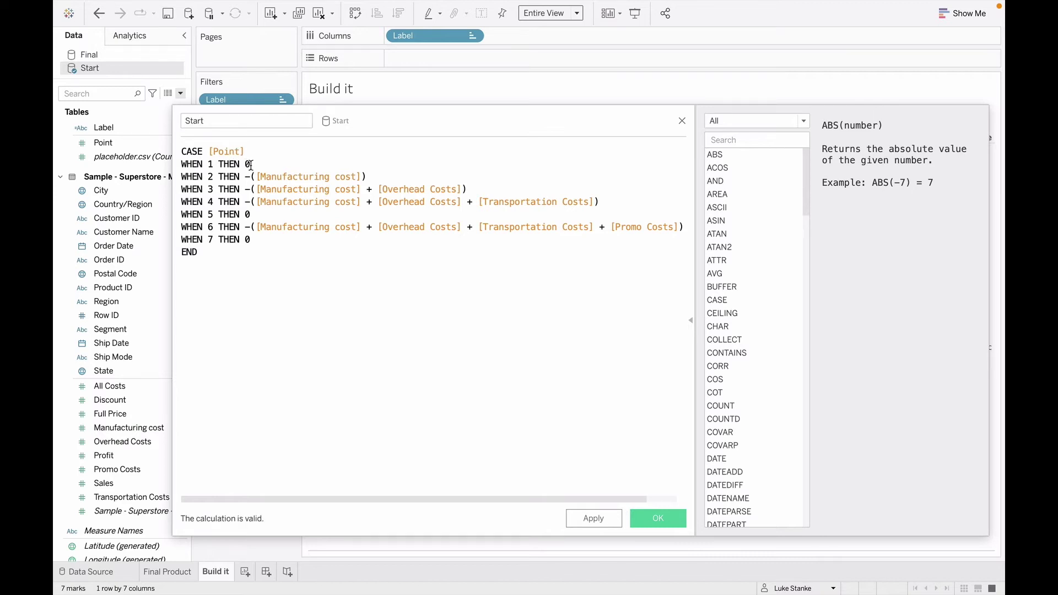
key(Left)
click(286, 176)
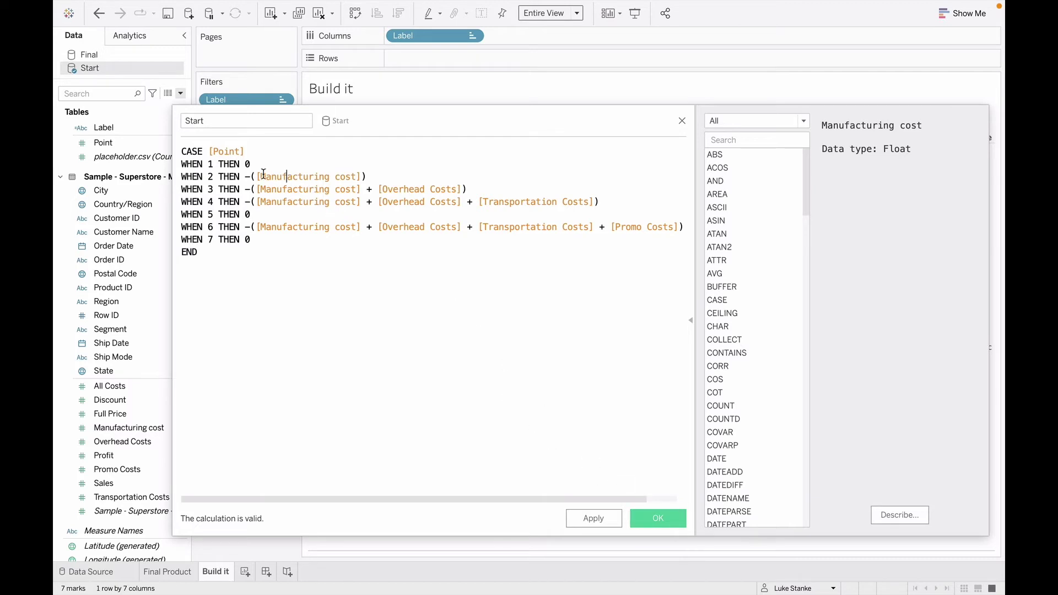
triple_click(253, 214)
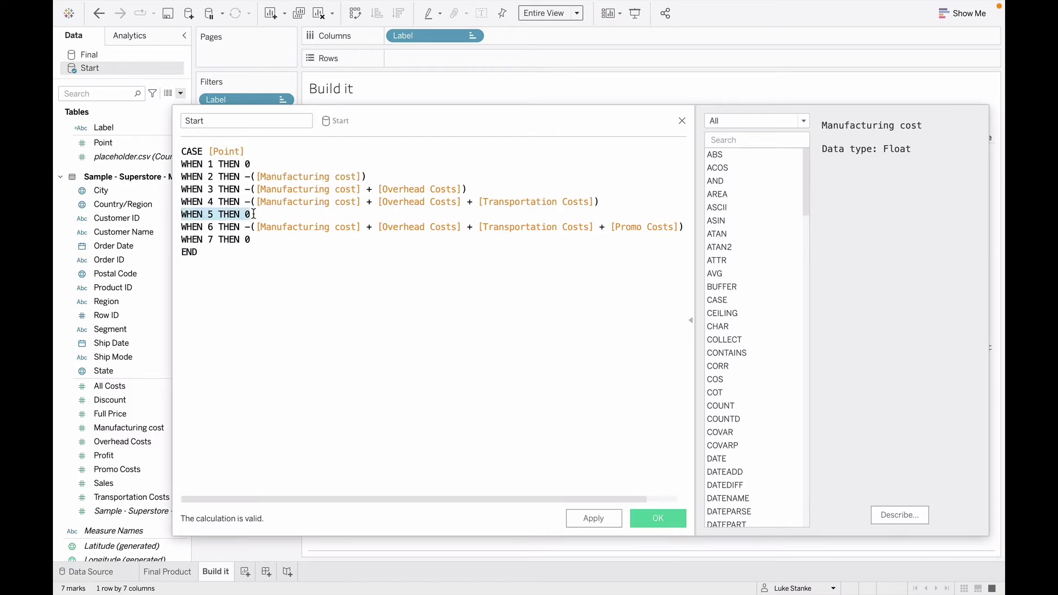
key(Down)
key(Down)
key(shift+End)
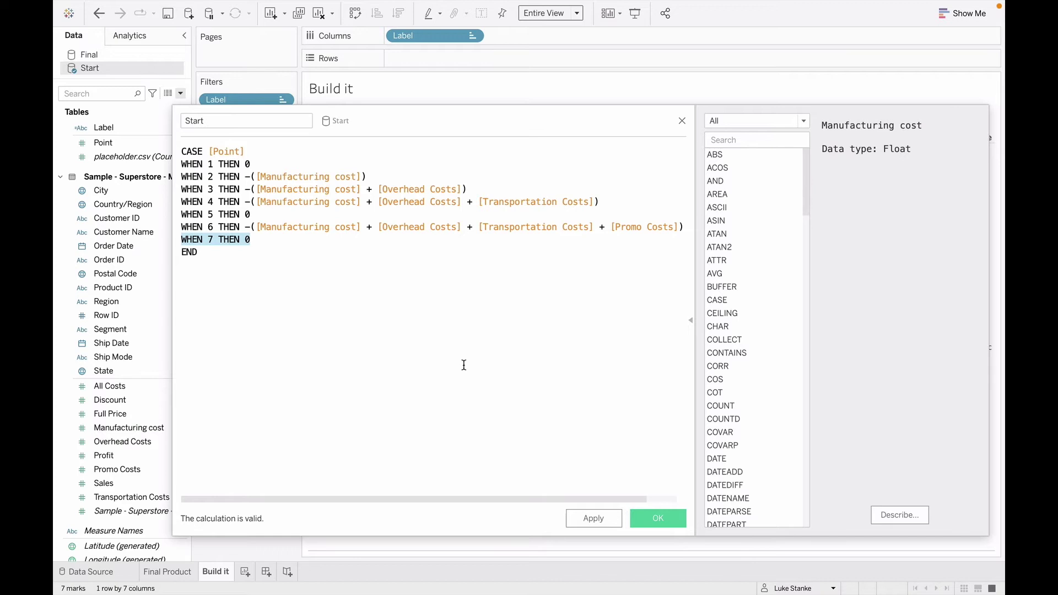
click(665, 519)
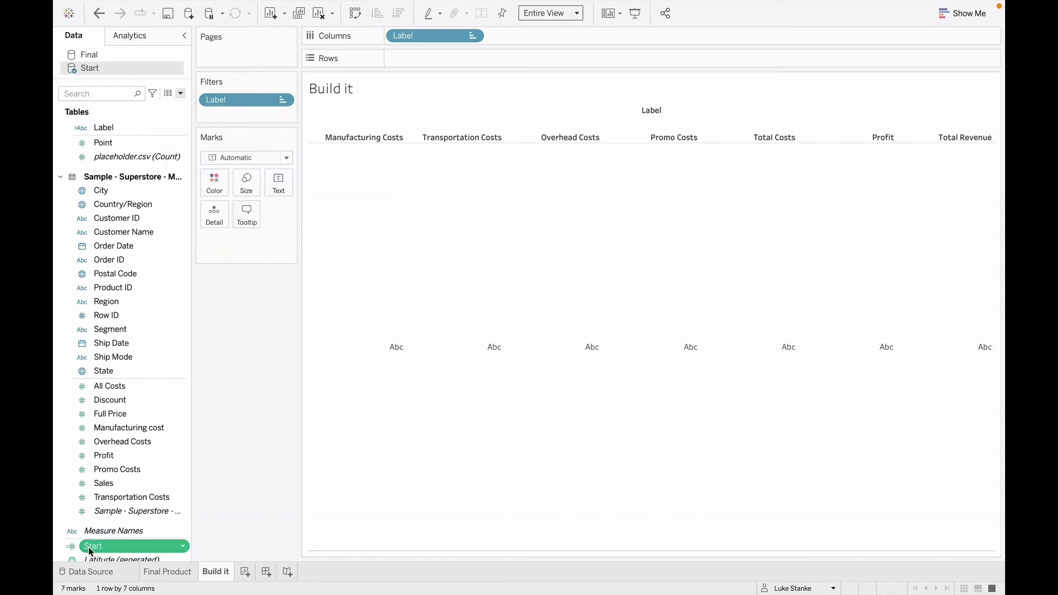
Plot SUM(Start) on Rows and change the mark type to Gantt Bar
drag(91, 549, 434, 64)
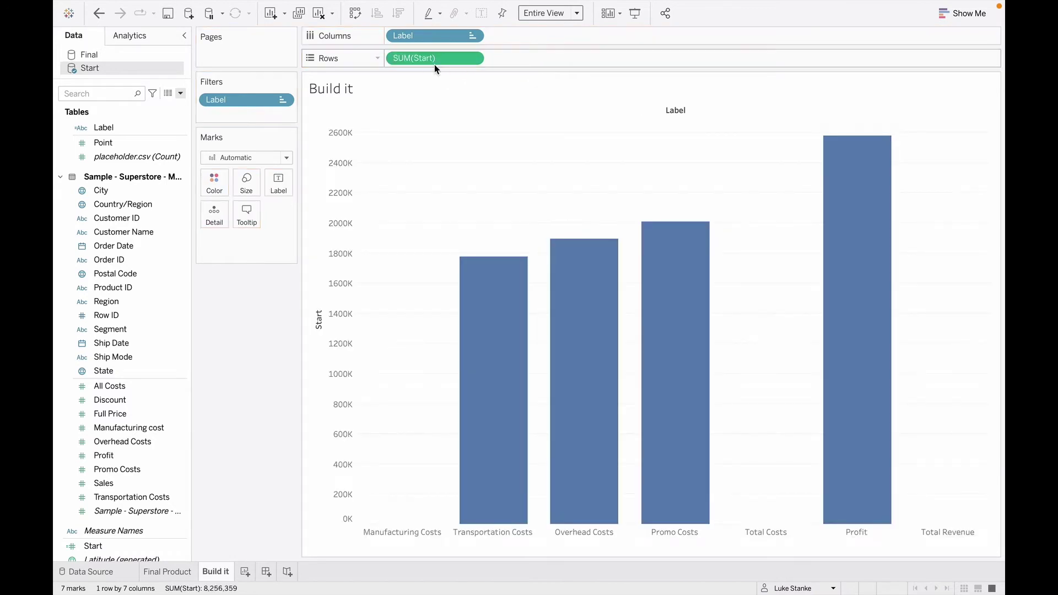
click(221, 158)
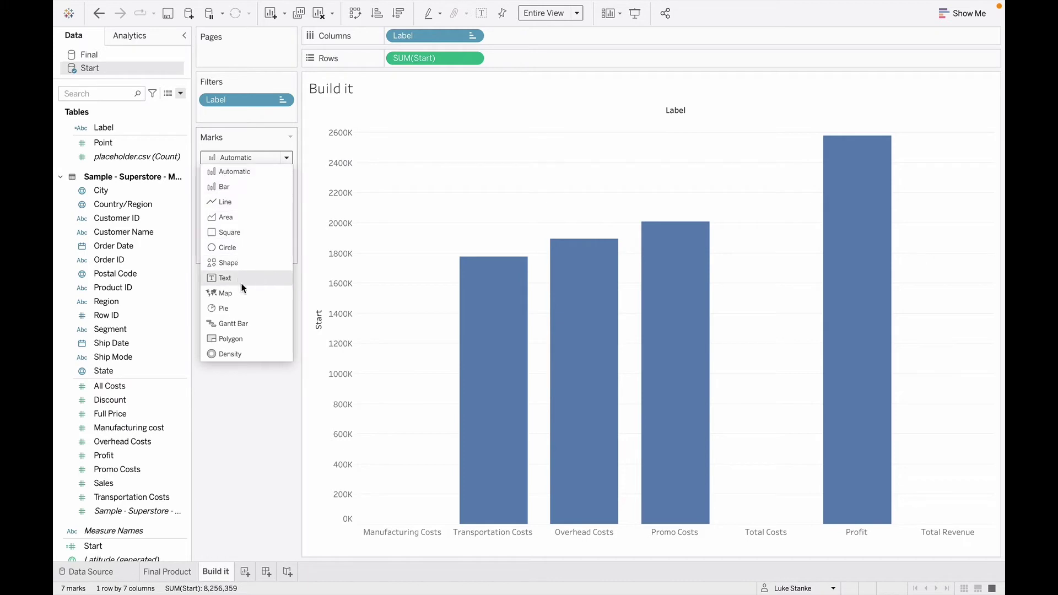
click(255, 325)
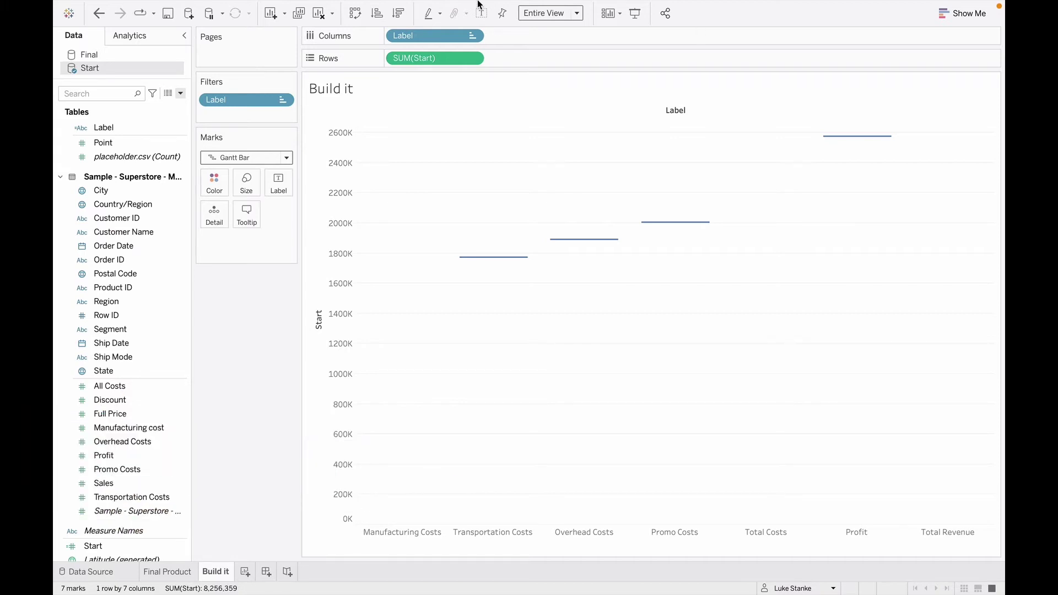
Create a new calculated field named Value containing the pasted CASE [Point] formula
click(182, 94)
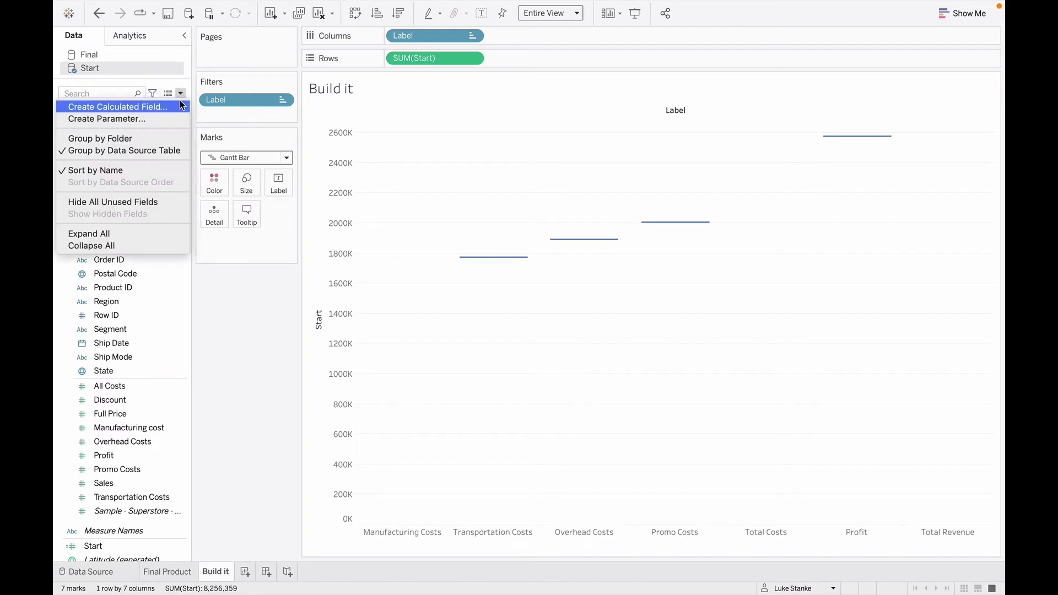
click(177, 102)
click(422, 205)
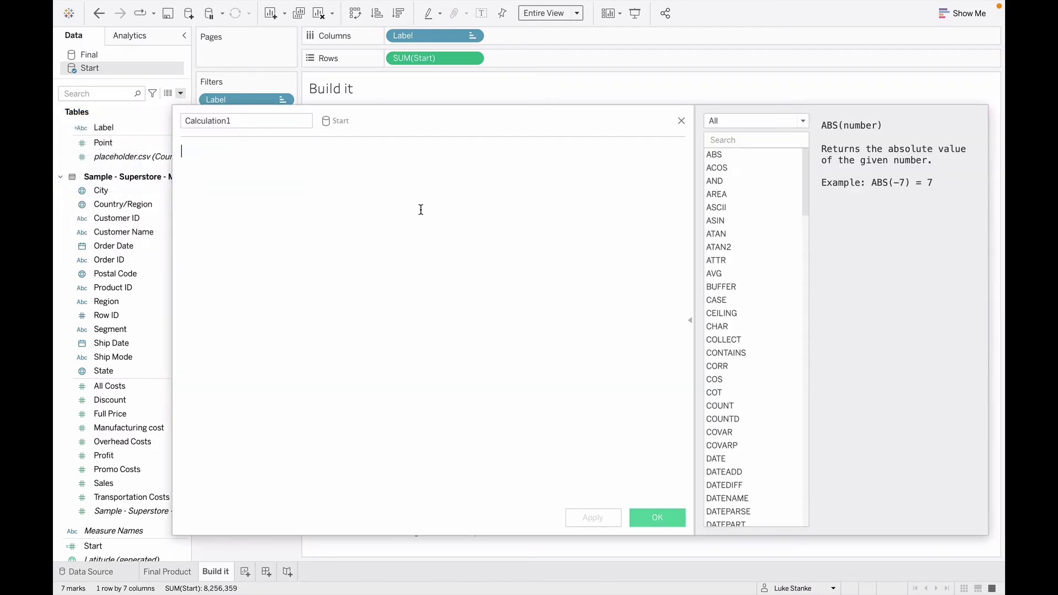
key(ctrl+v)
double_click(243, 126)
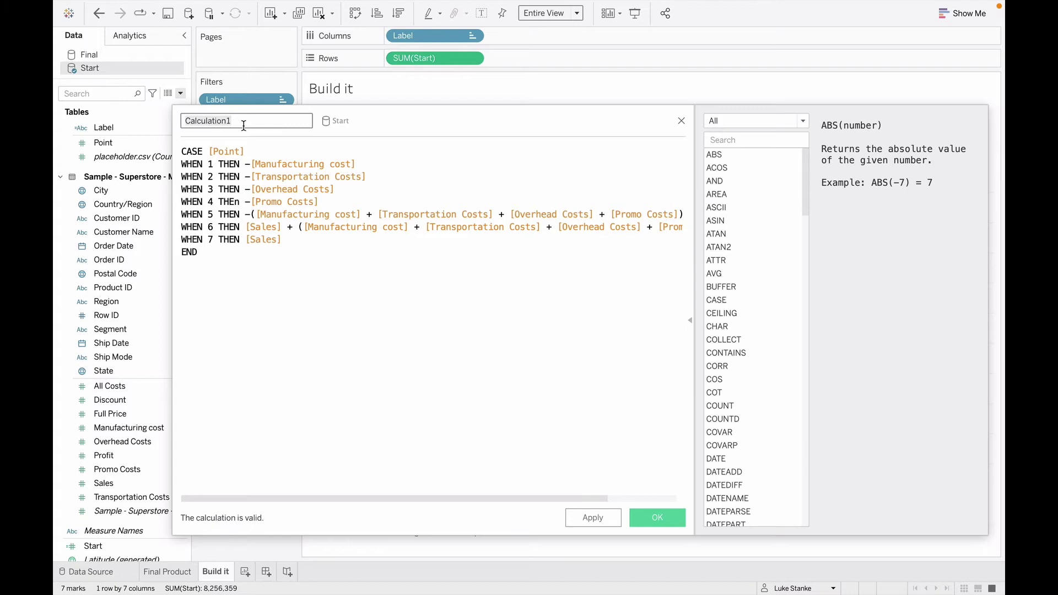
text(Value)
Check the formula's Point, cost and Sales references, then save the Value calculation
click(227, 153)
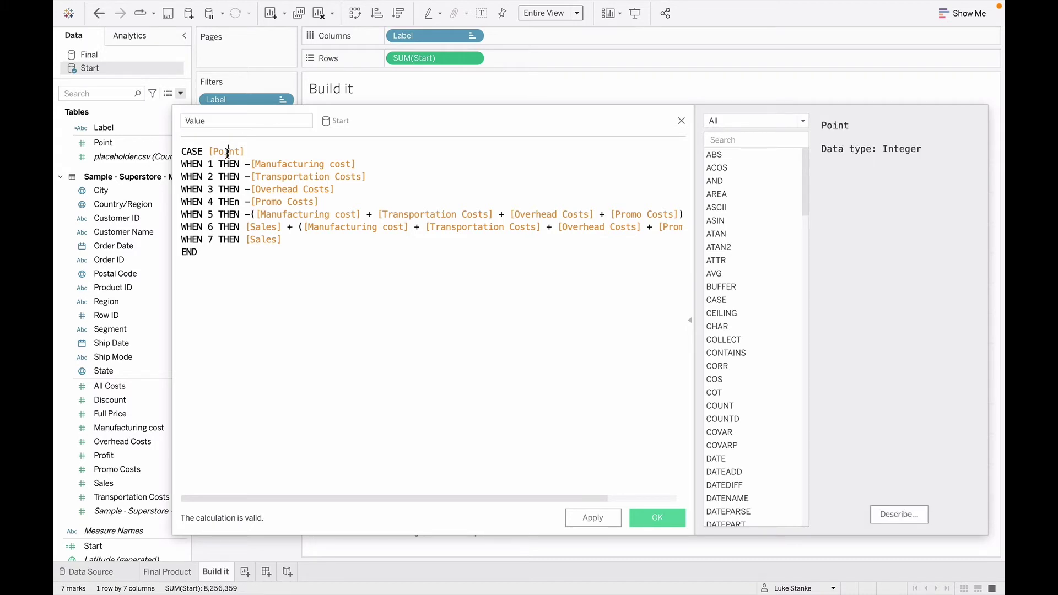
click(281, 164)
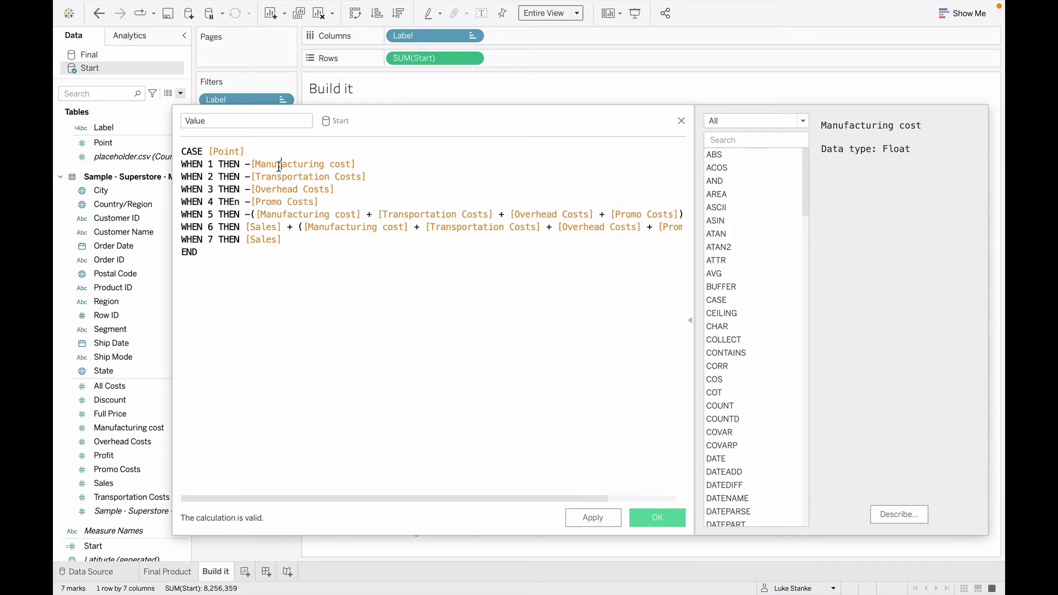
click(229, 152)
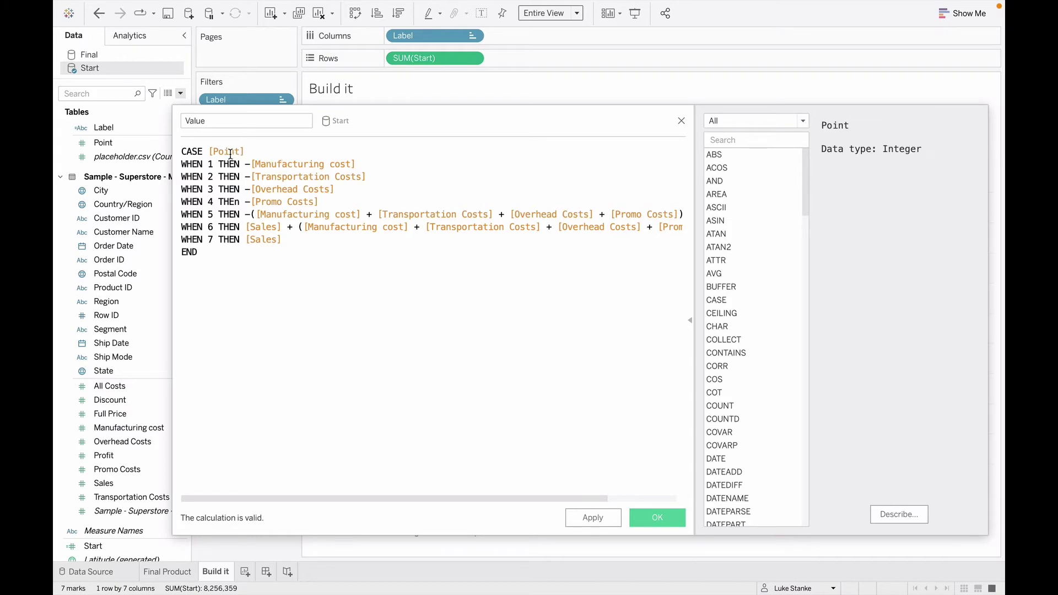
click(272, 164)
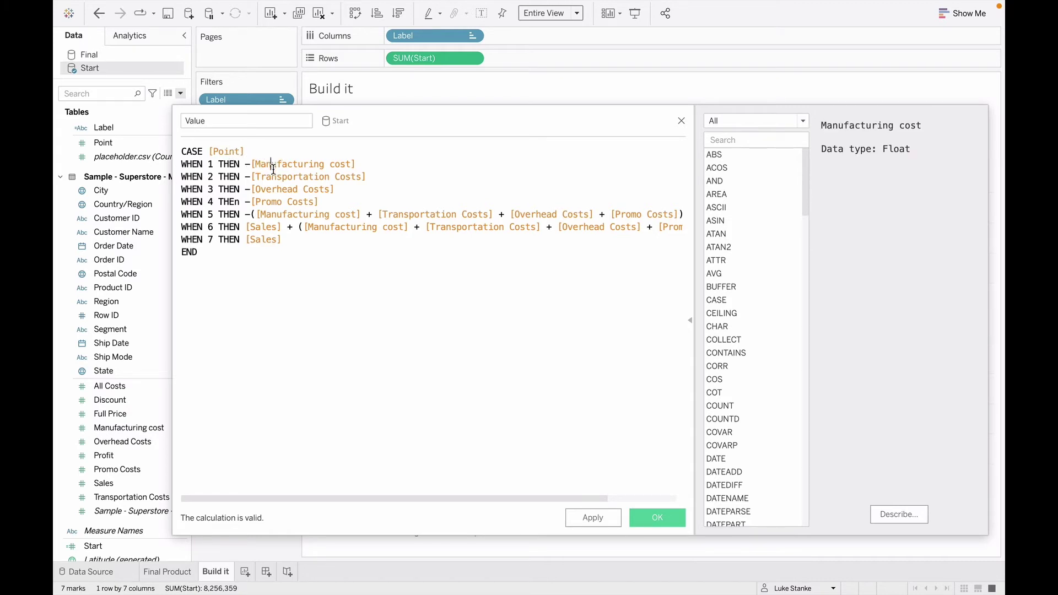
click(273, 177)
click(274, 189)
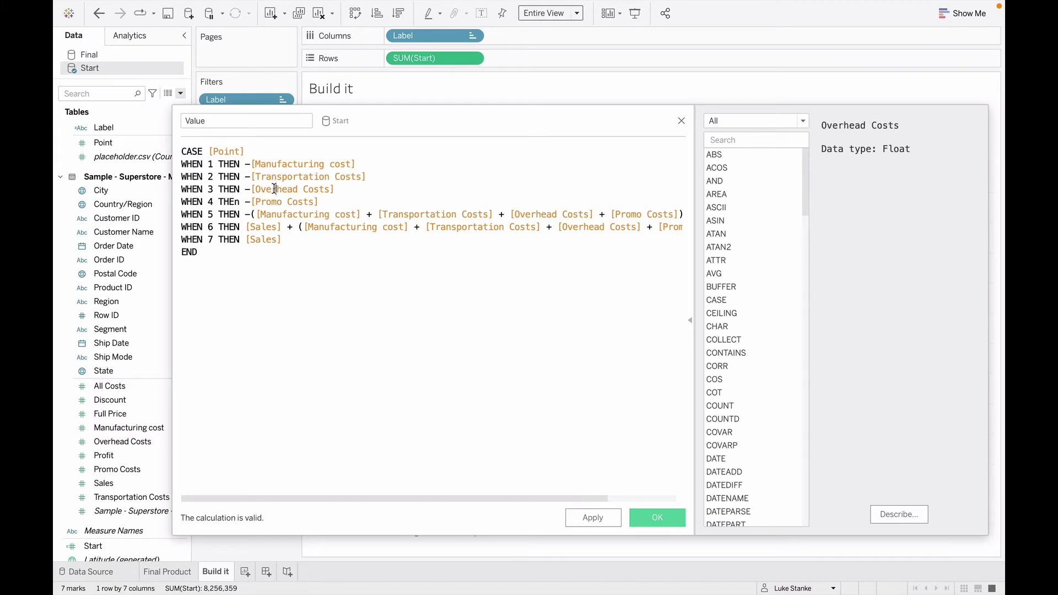
click(274, 201)
click(266, 215)
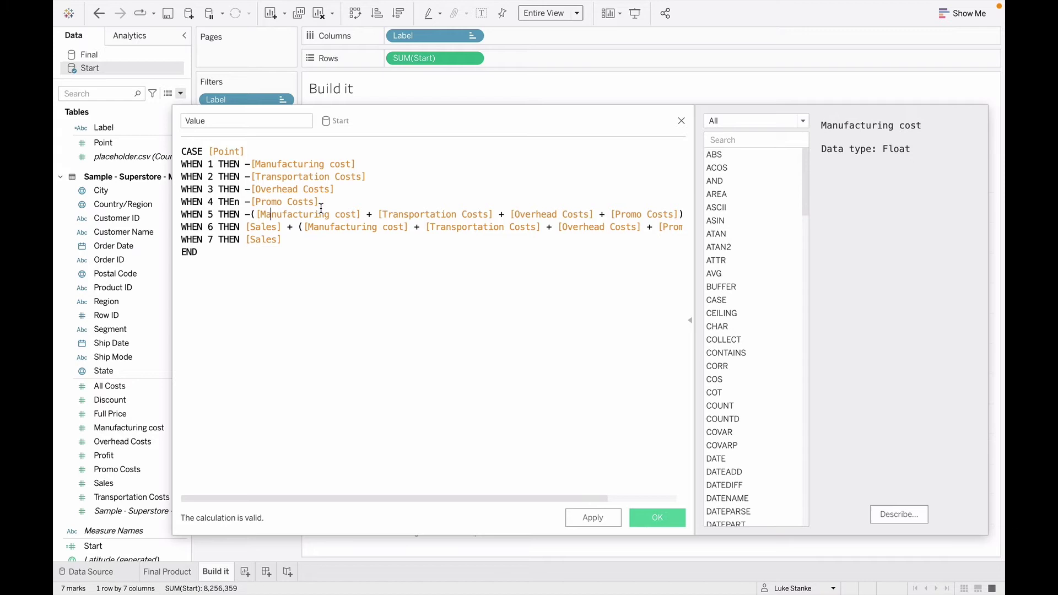
click(268, 227)
click(324, 228)
click(255, 240)
click(662, 517)
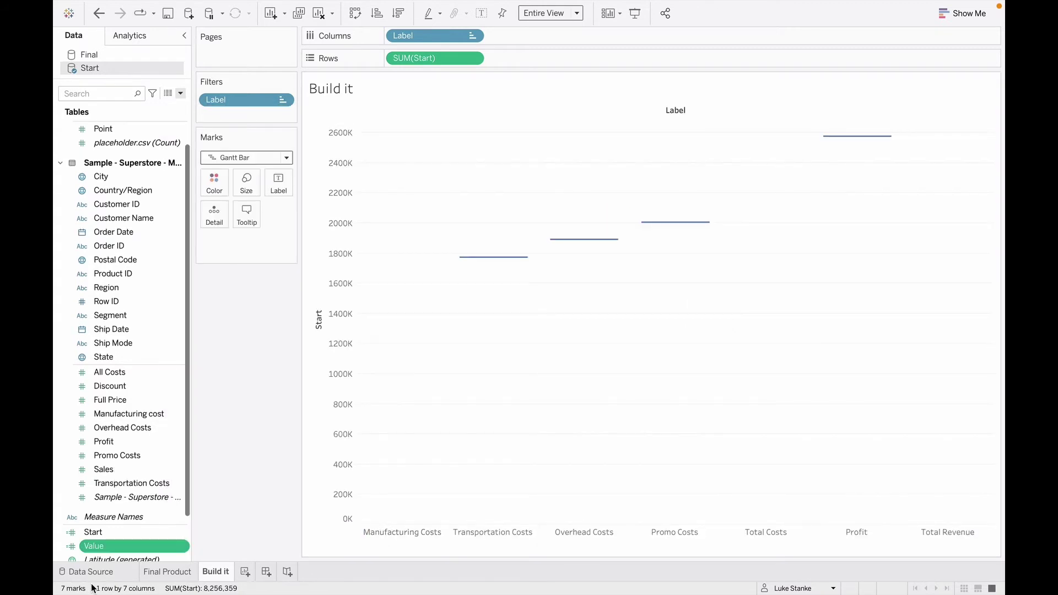
Put SUM(Value) on the Size shelf so the Gantt bars form waterfall steps
drag(95, 546, 242, 184)
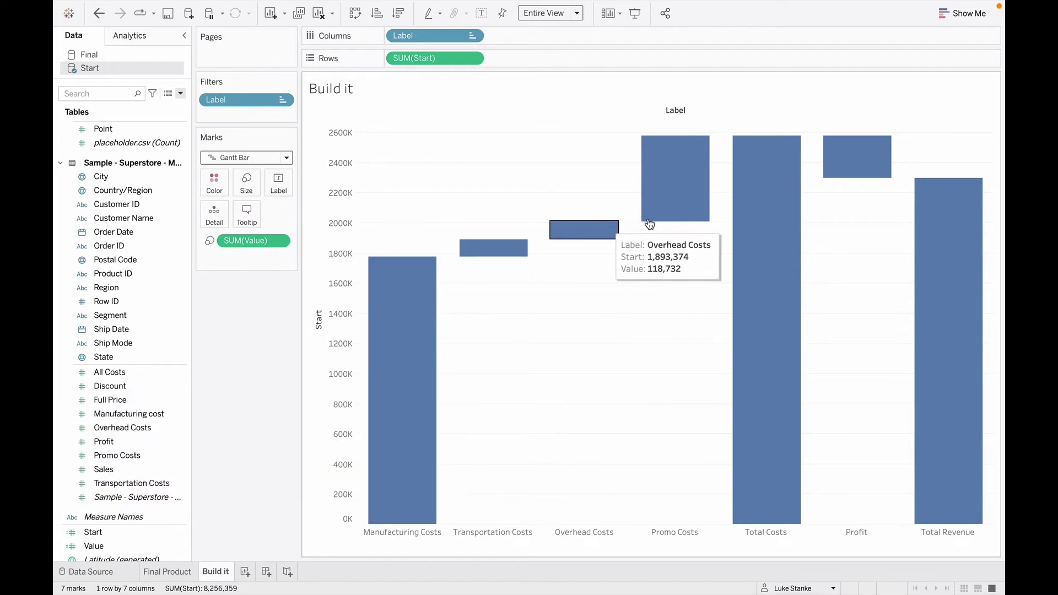
Add the ad-hoc measure SUM([Start]) + SUM([Value]) to the Rows shelf
double_click(535, 59)
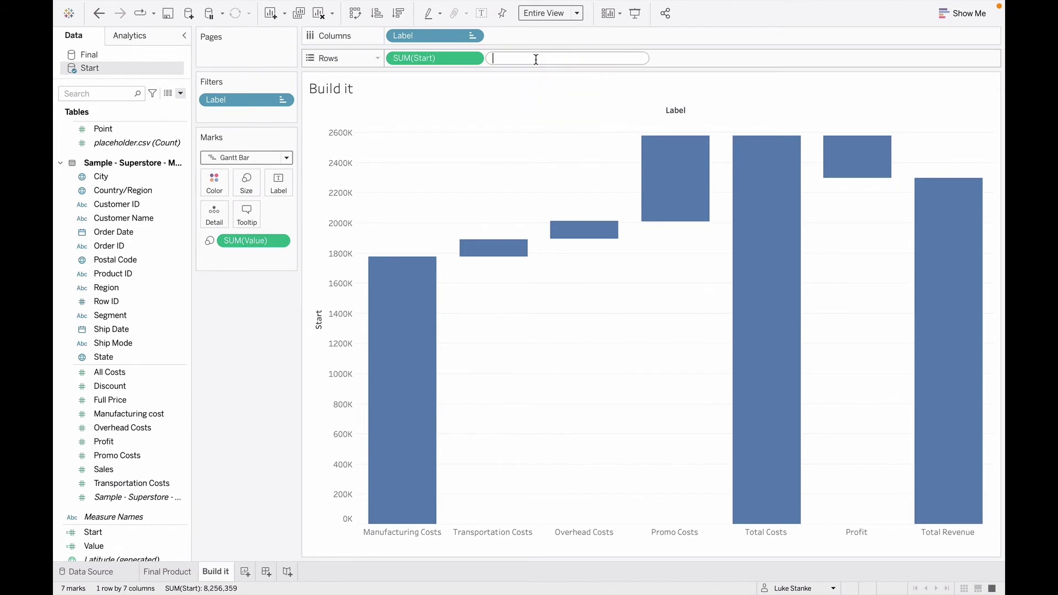
text(SUM(Sa)
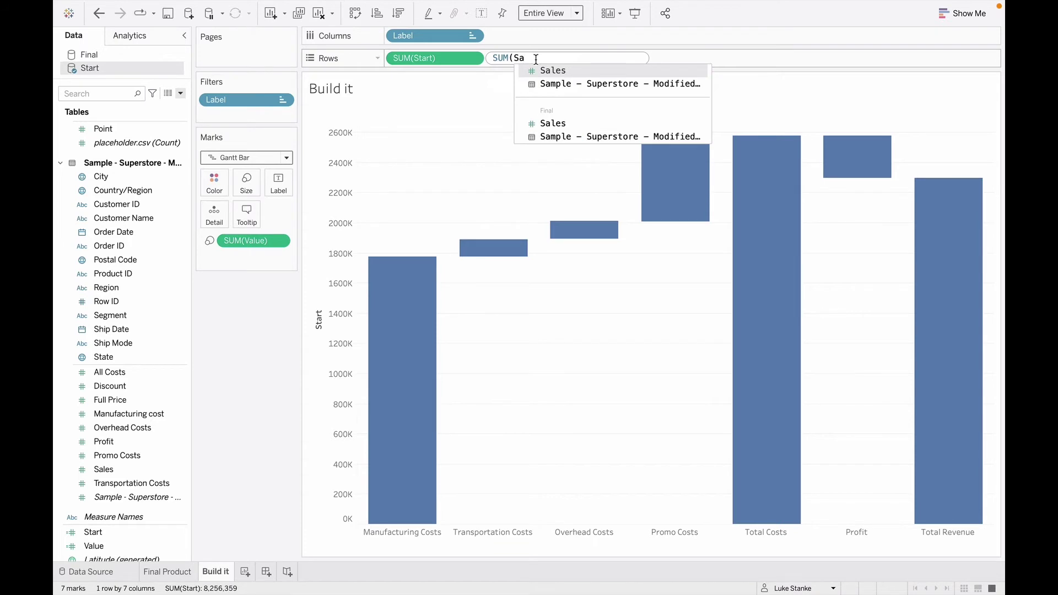
key(BackSpace)
text(a)
key(BackSpace)
text(t)
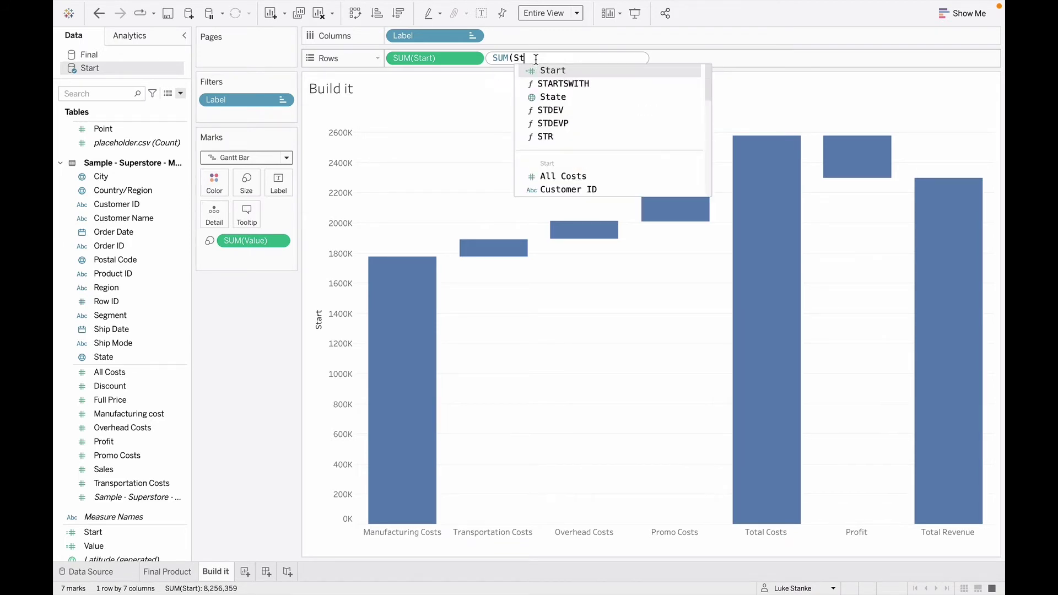
key(Return)
text() + S)
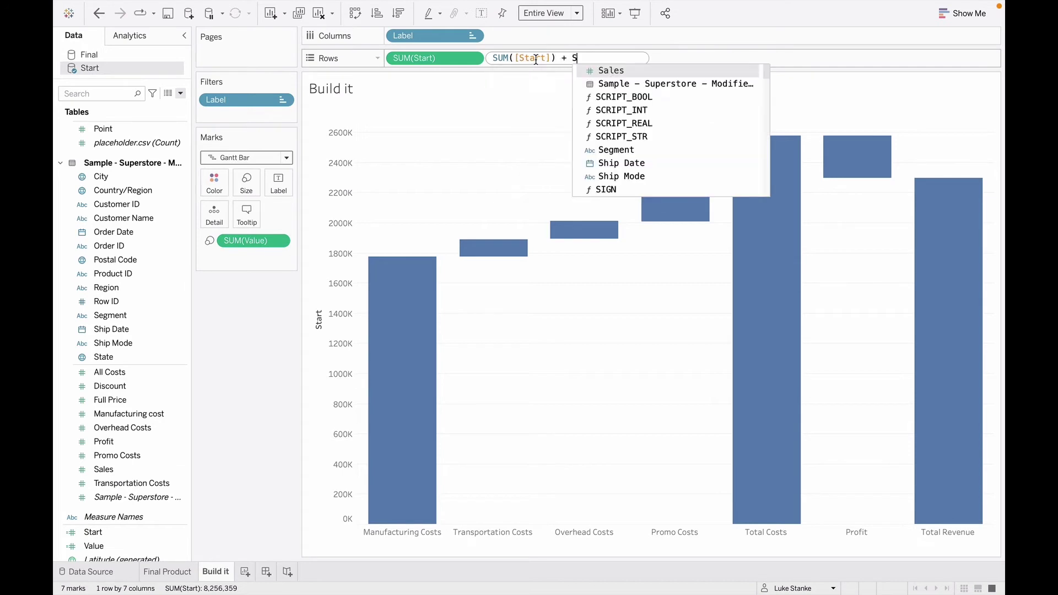
text(UM([Va)
key(Return)
text())
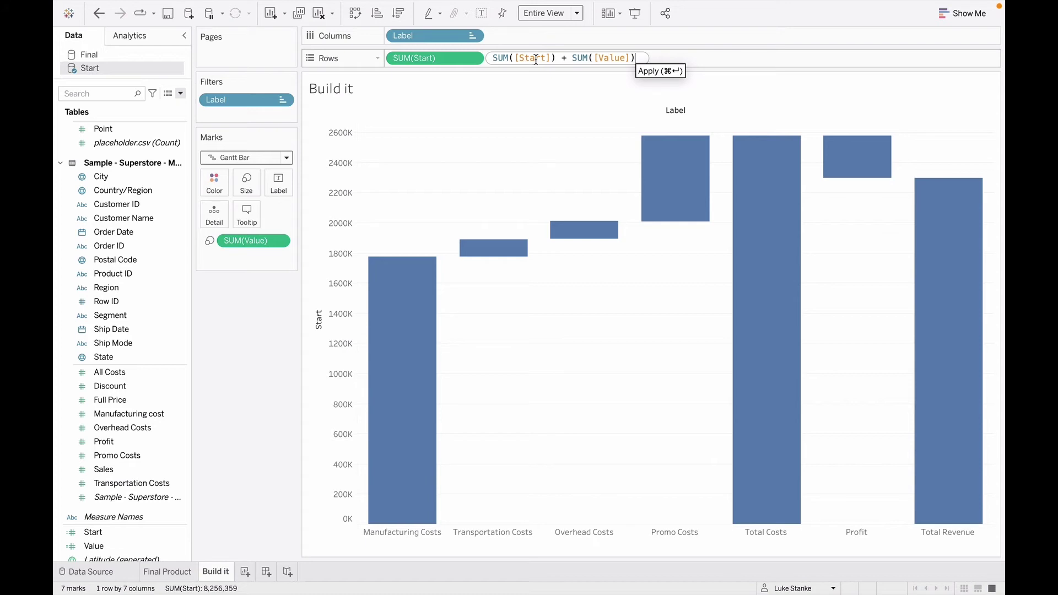
key(Return)
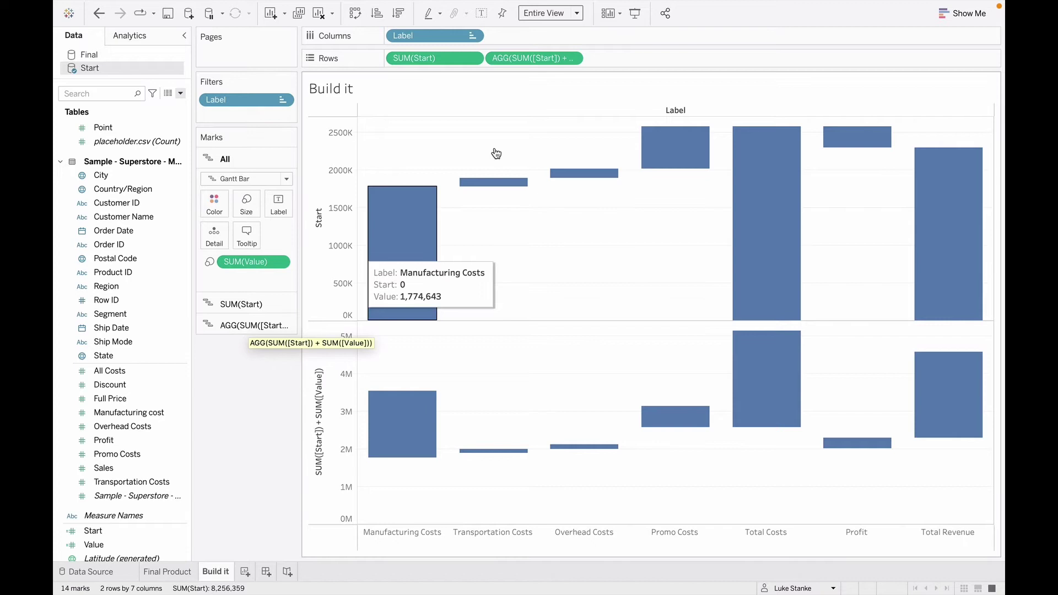
Remove Value from the lower row's size and switch its marks to Line
click(227, 325)
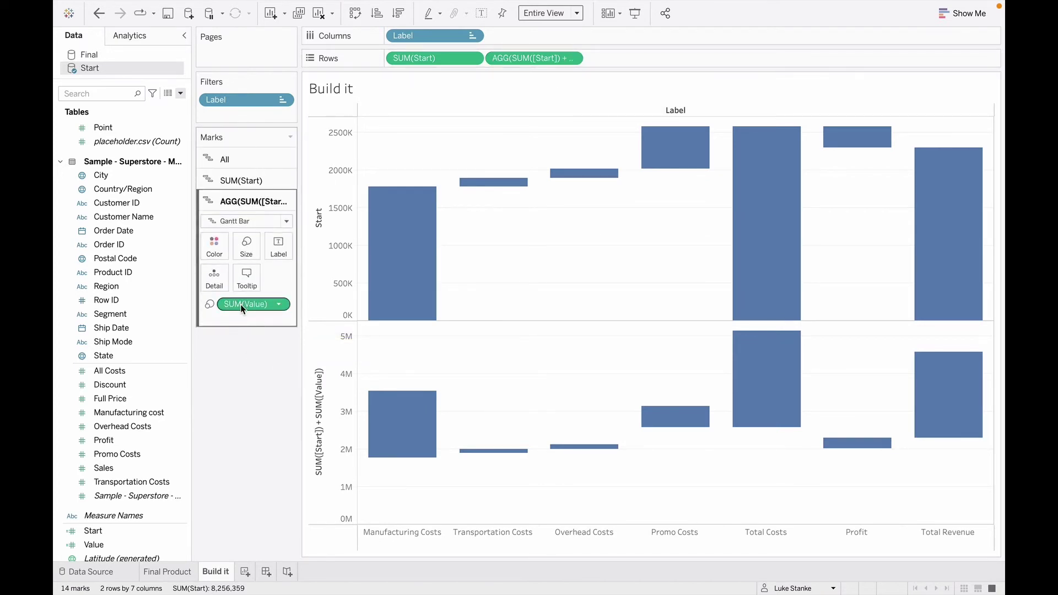
drag(240, 304, 221, 375)
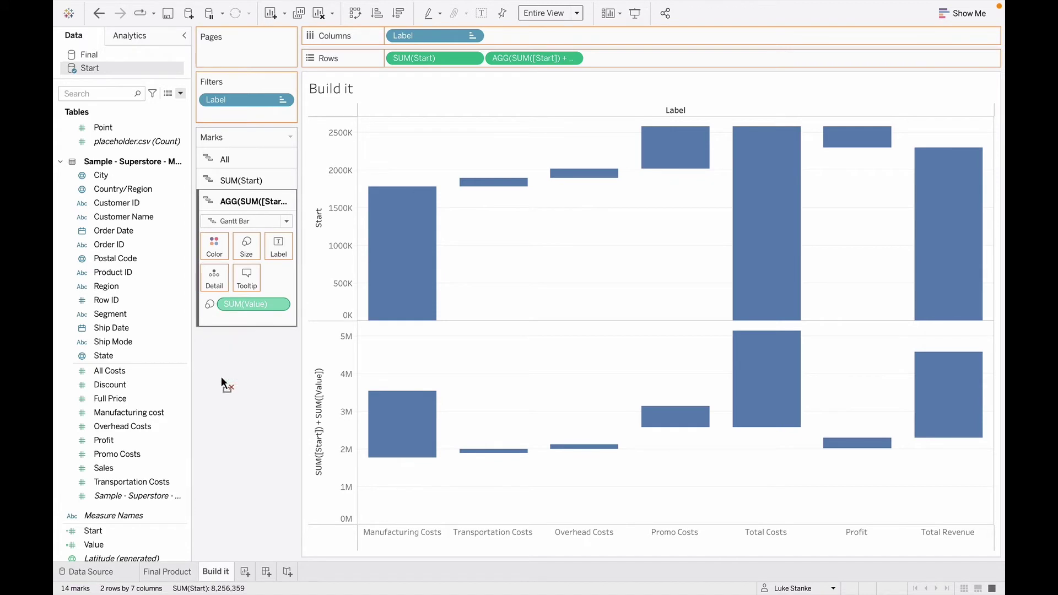
click(231, 223)
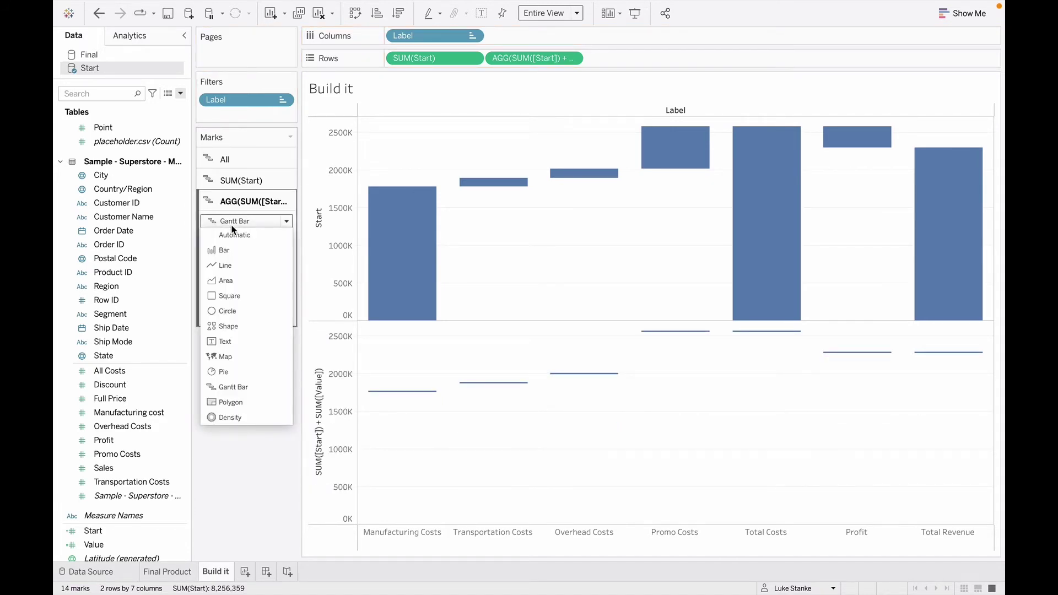
click(230, 267)
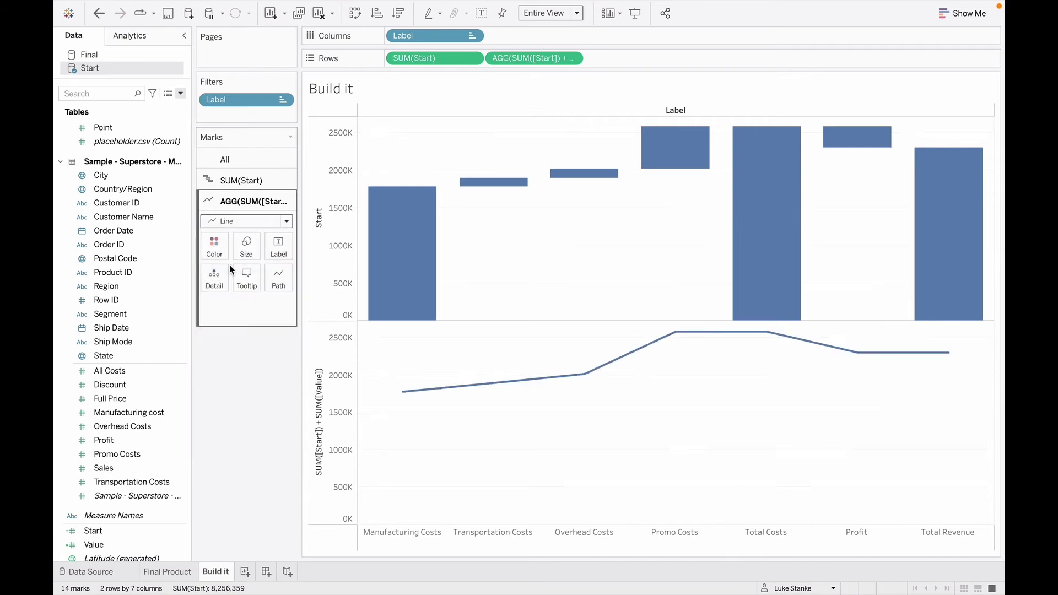
Make the running-total line a thin, dark grey step line
click(277, 279)
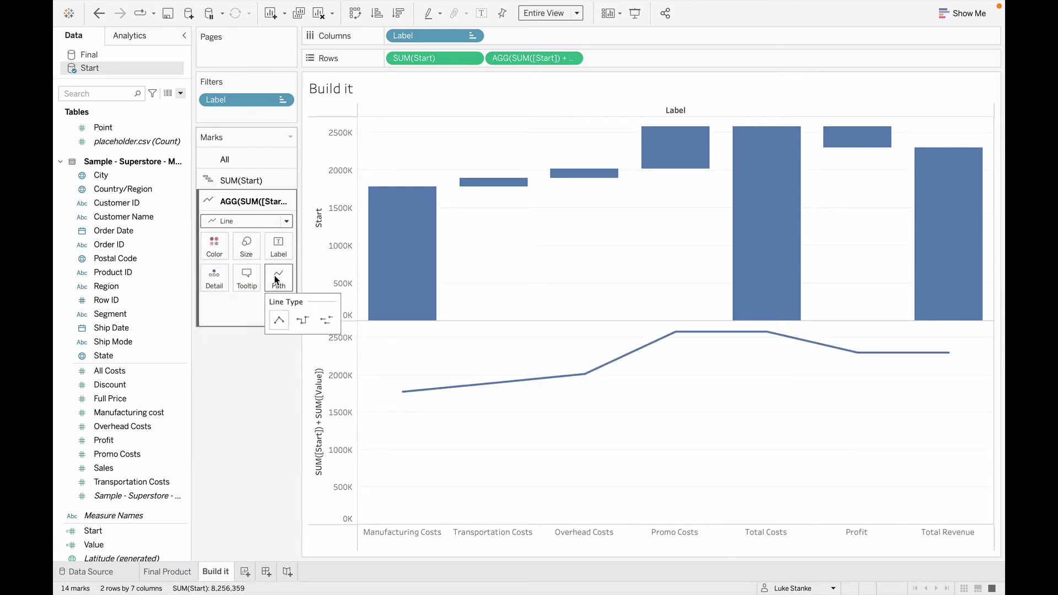
click(302, 321)
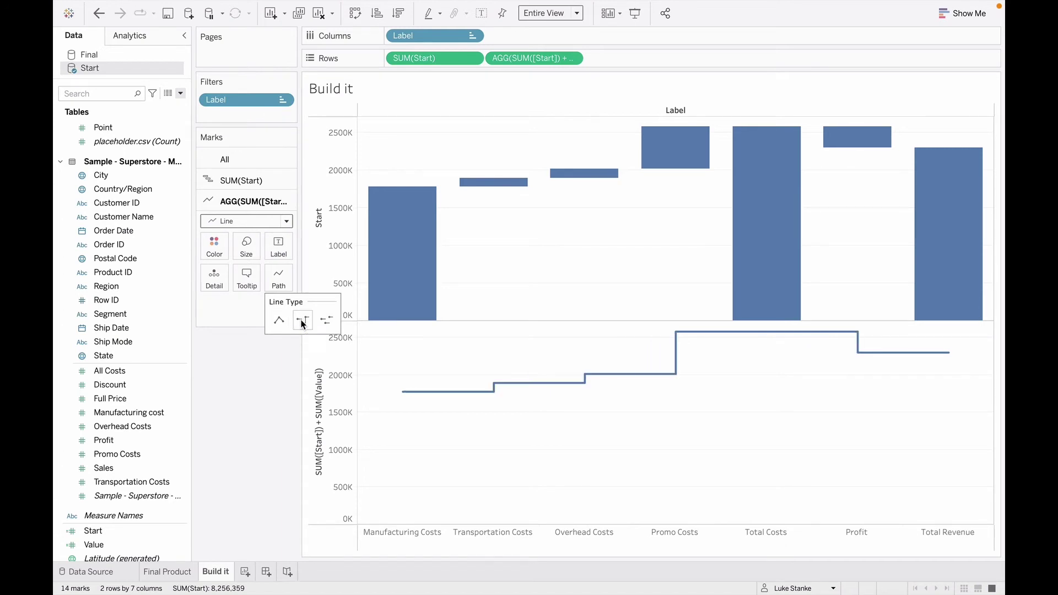
click(246, 252)
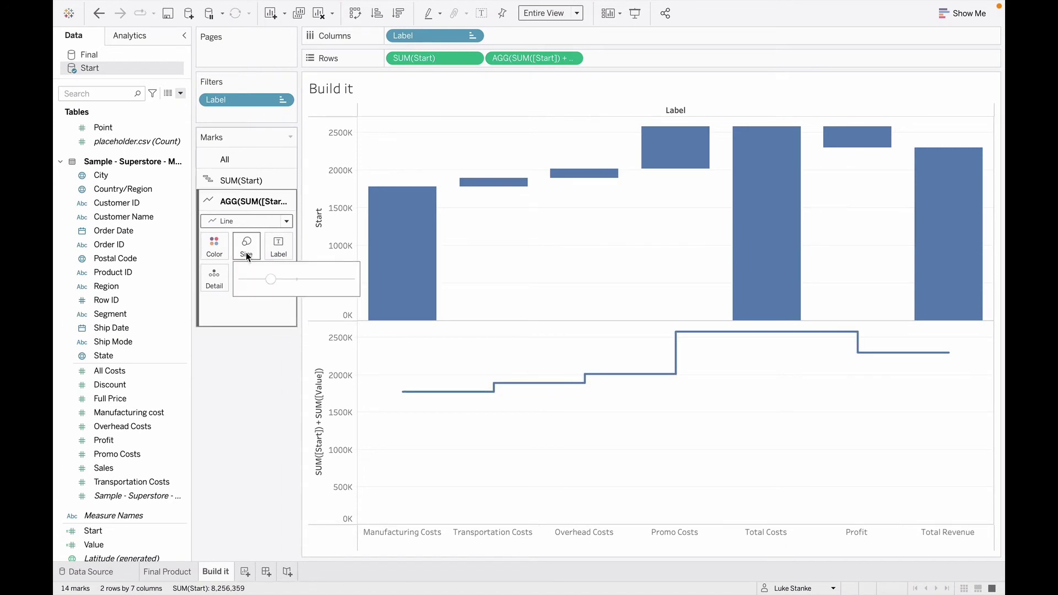
click(250, 279)
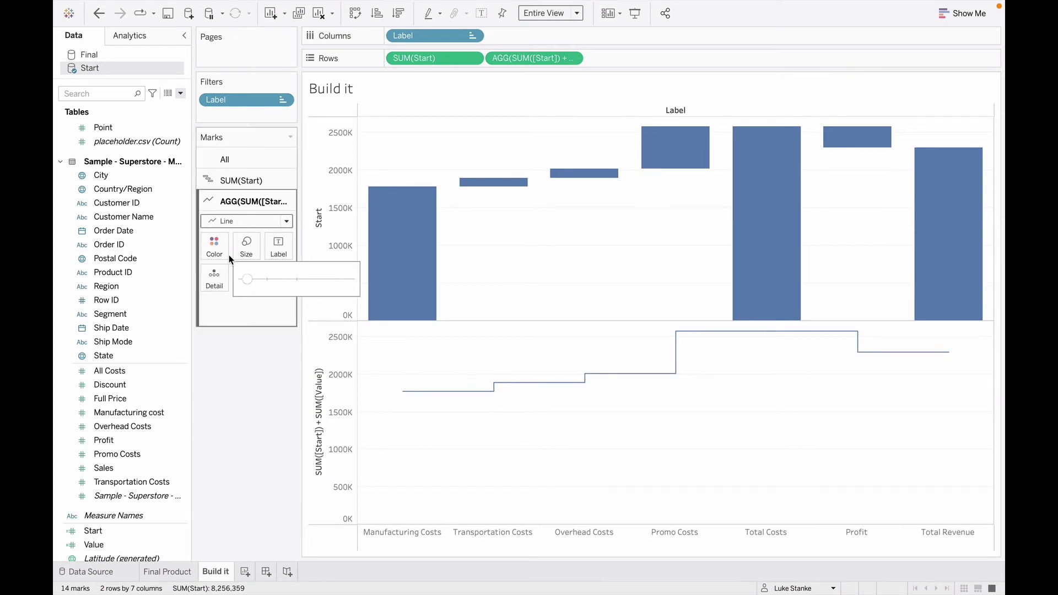
click(216, 250)
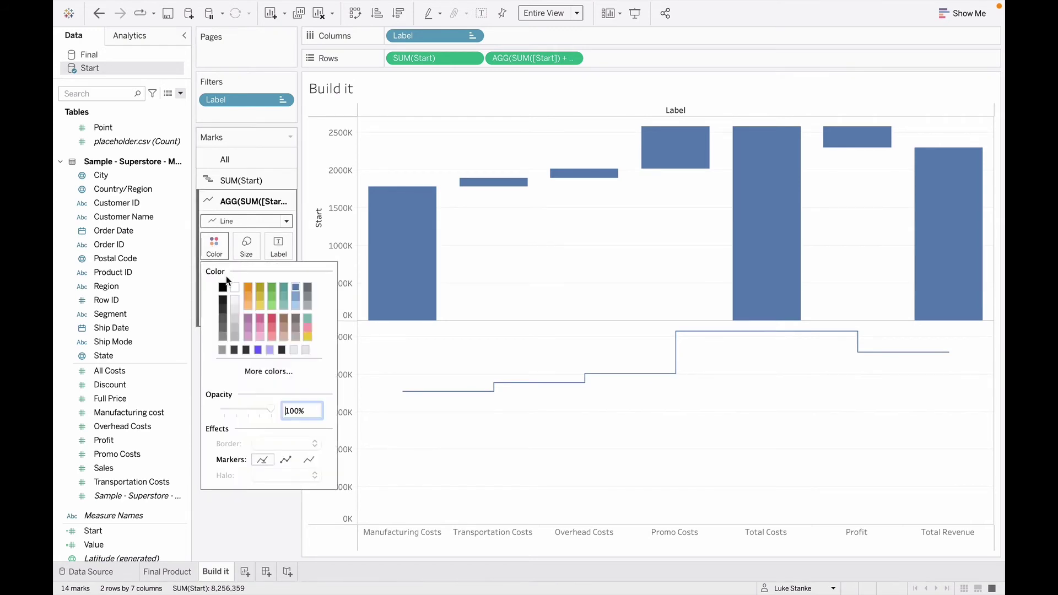
click(225, 306)
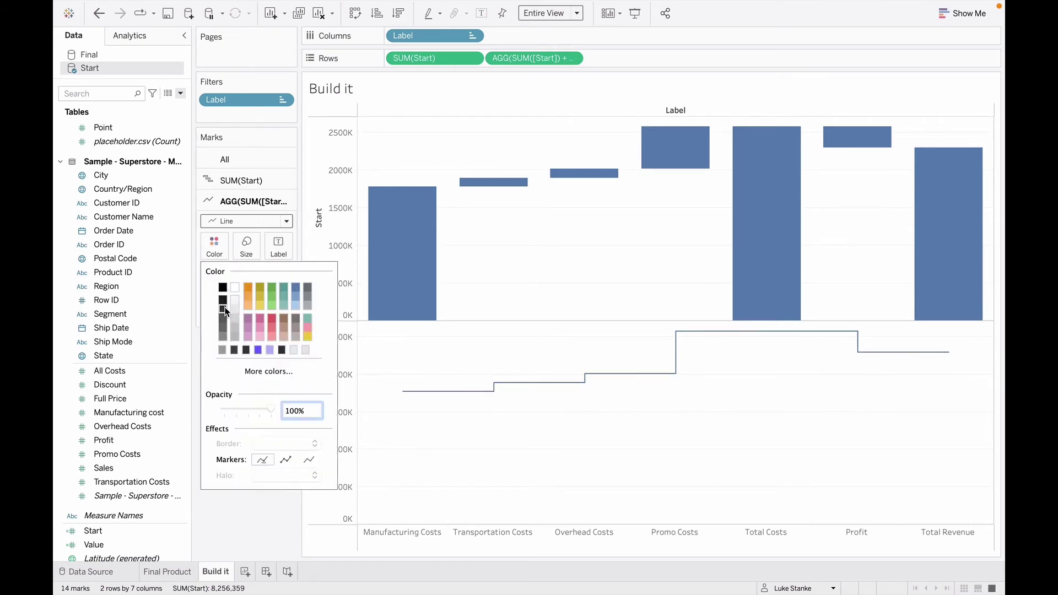
click(540, 55)
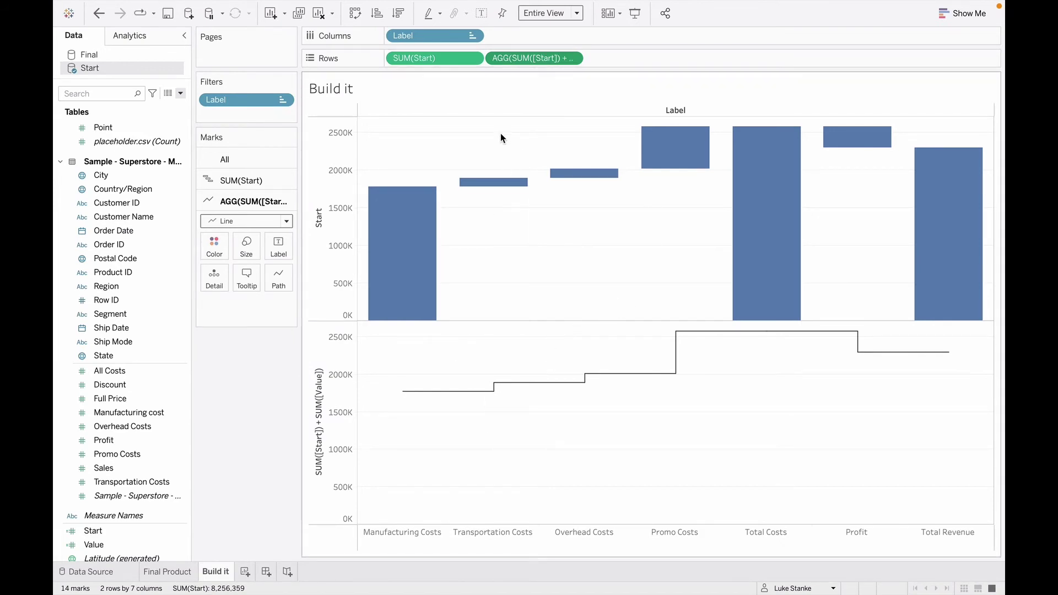
Move the running-total pill ahead of SUM(Start) on Rows and make it a dual axis
drag(522, 58, 389, 55)
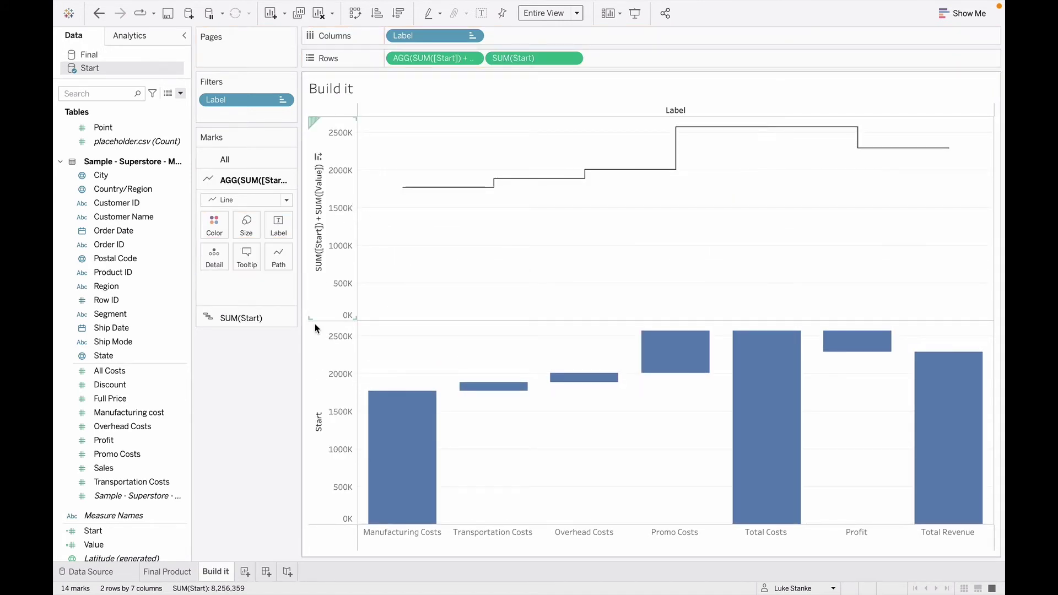
right_click(322, 376)
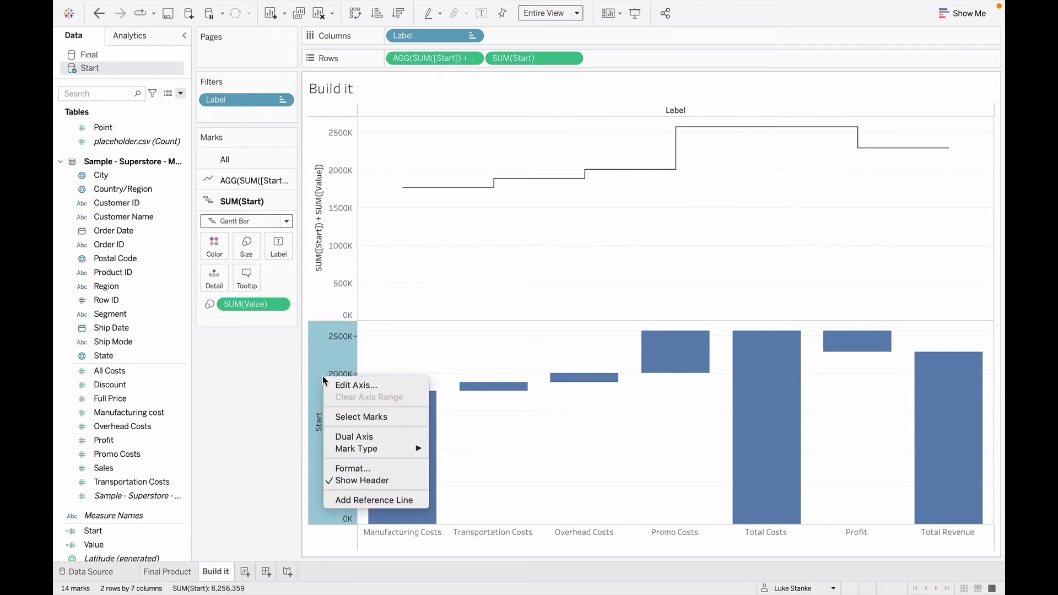
click(367, 436)
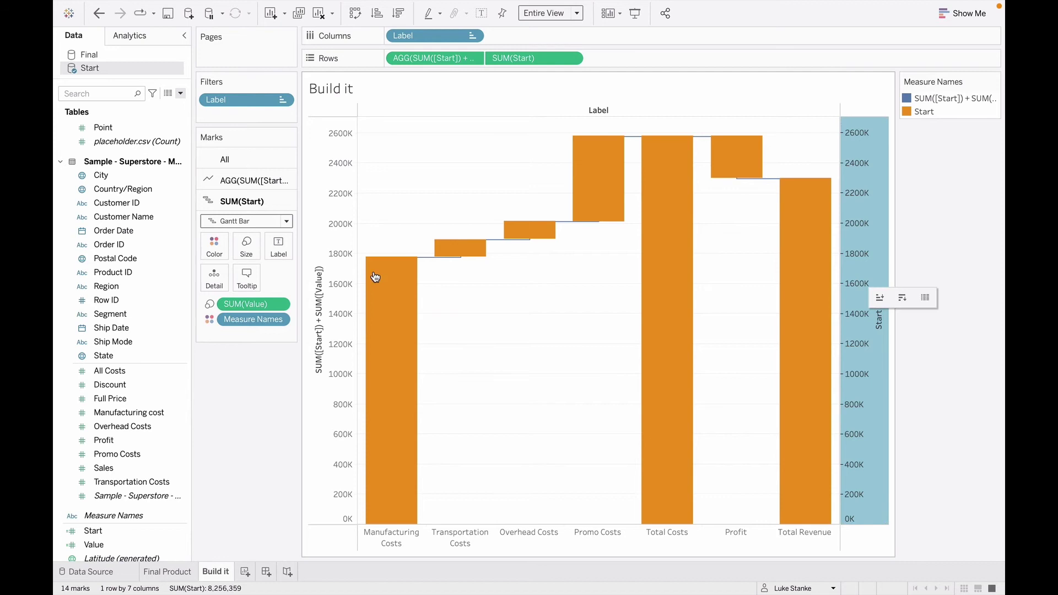
Remove Measure Names colouring from All marks and synchronize the two axes
click(223, 159)
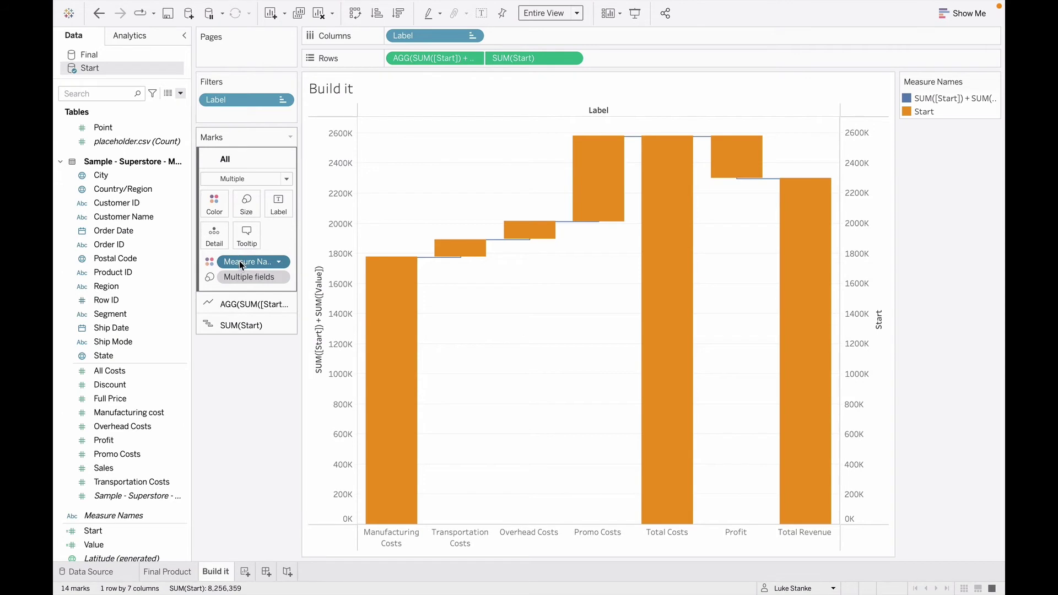
drag(243, 260, 87, 242)
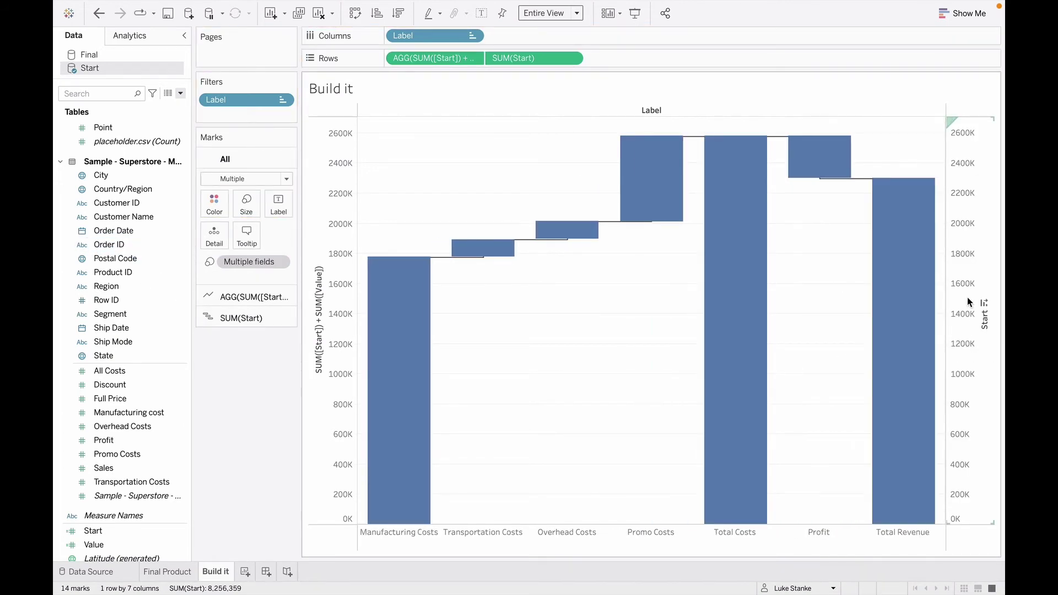
right_click(967, 297)
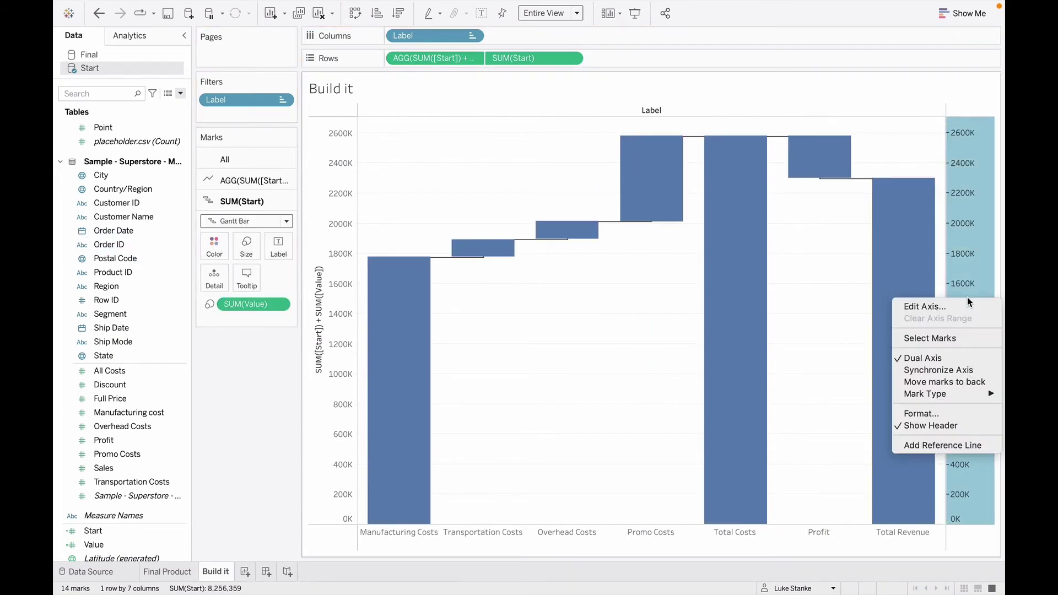
click(945, 370)
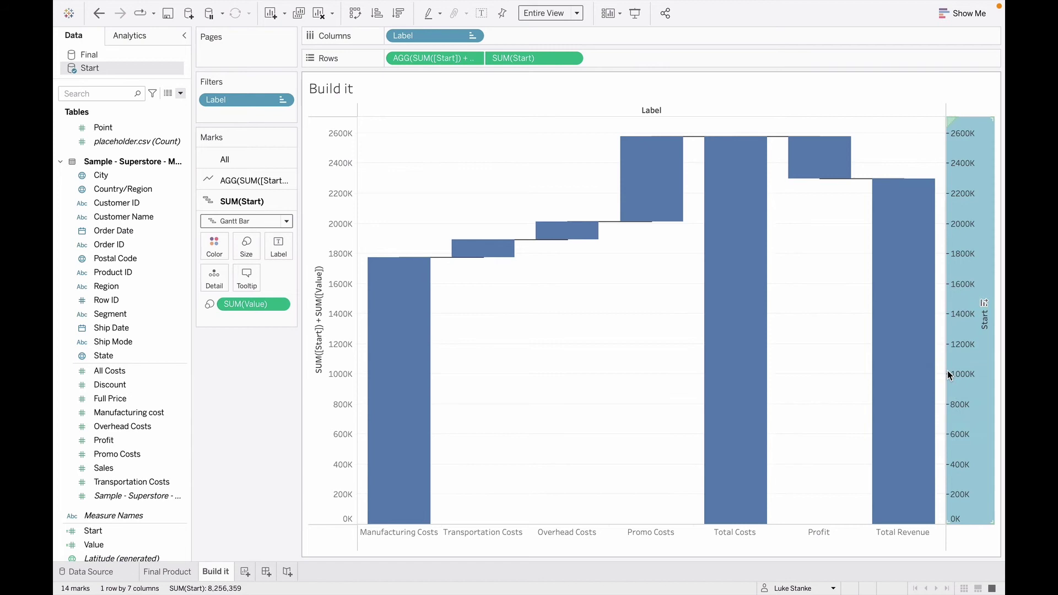
Hide the headers of both the right and left value axes
right_click(964, 233)
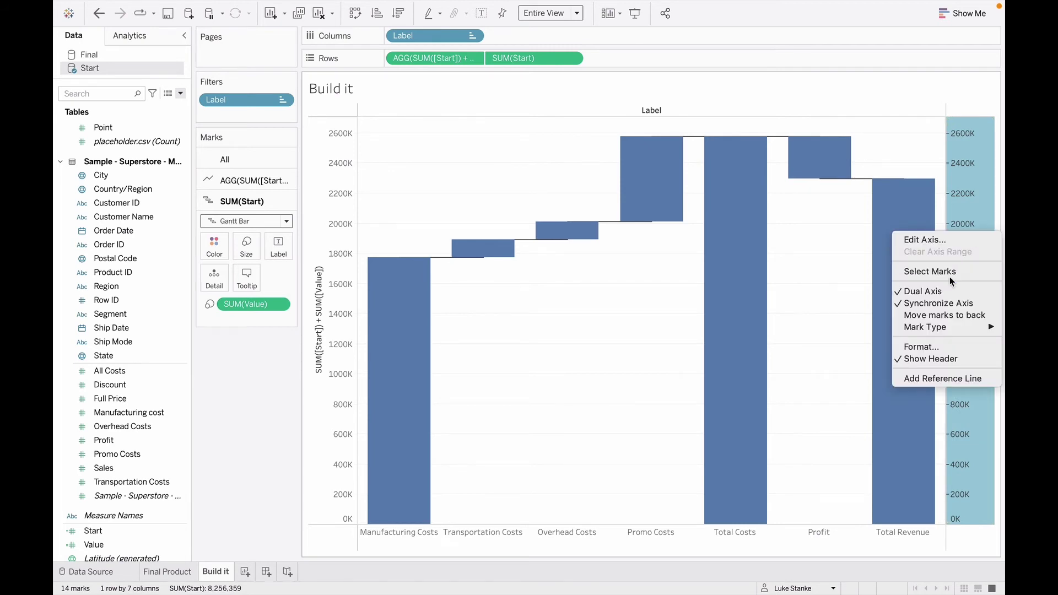
click(930, 358)
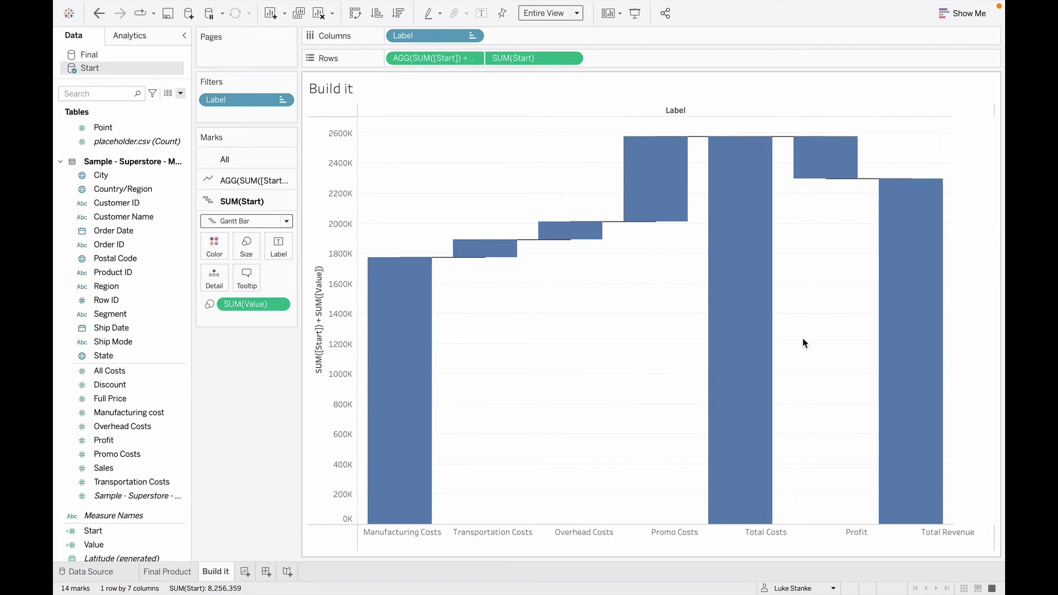
right_click(318, 227)
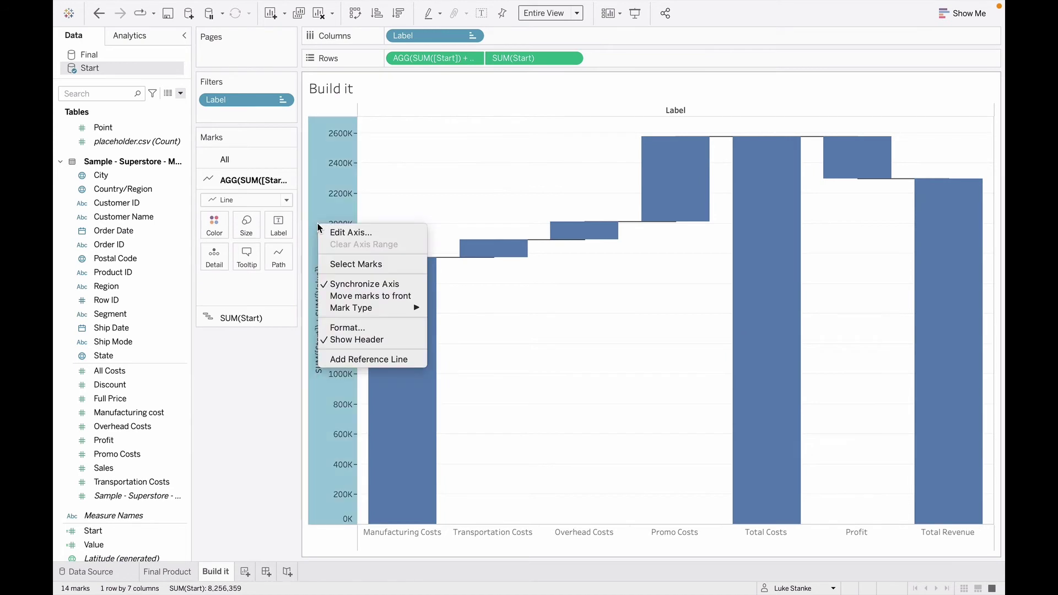
click(347, 339)
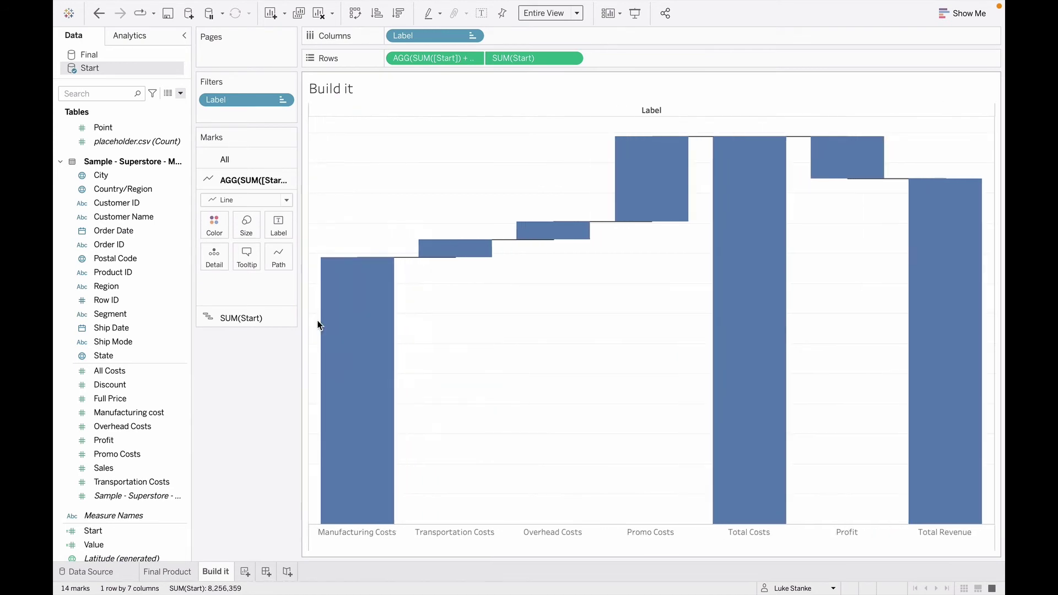
Label the Start Gantt bars with SUM(Value) and hide the Label column field labels
click(236, 319)
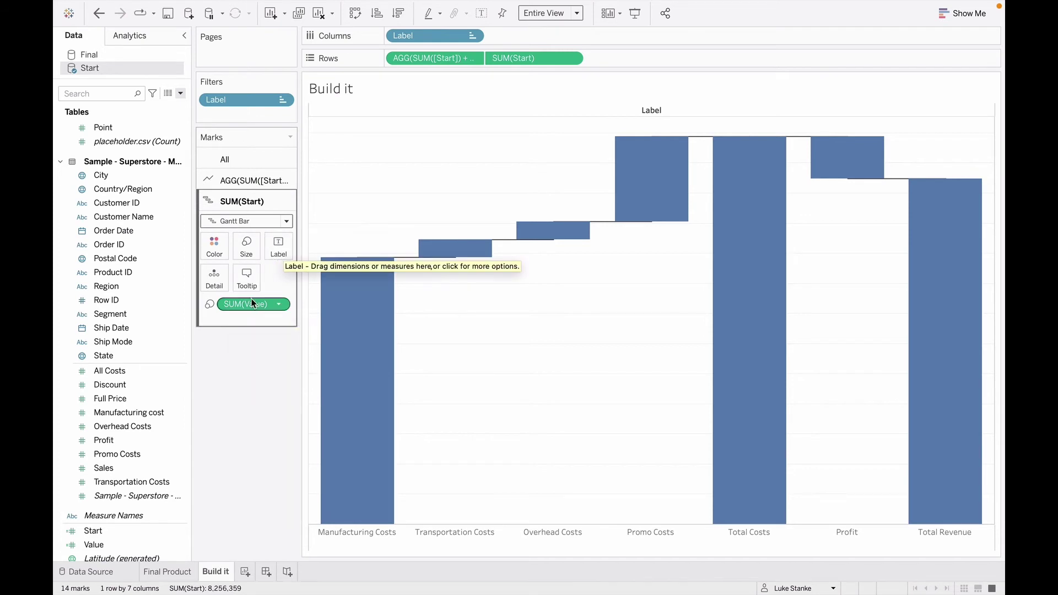
drag(247, 305, 281, 251)
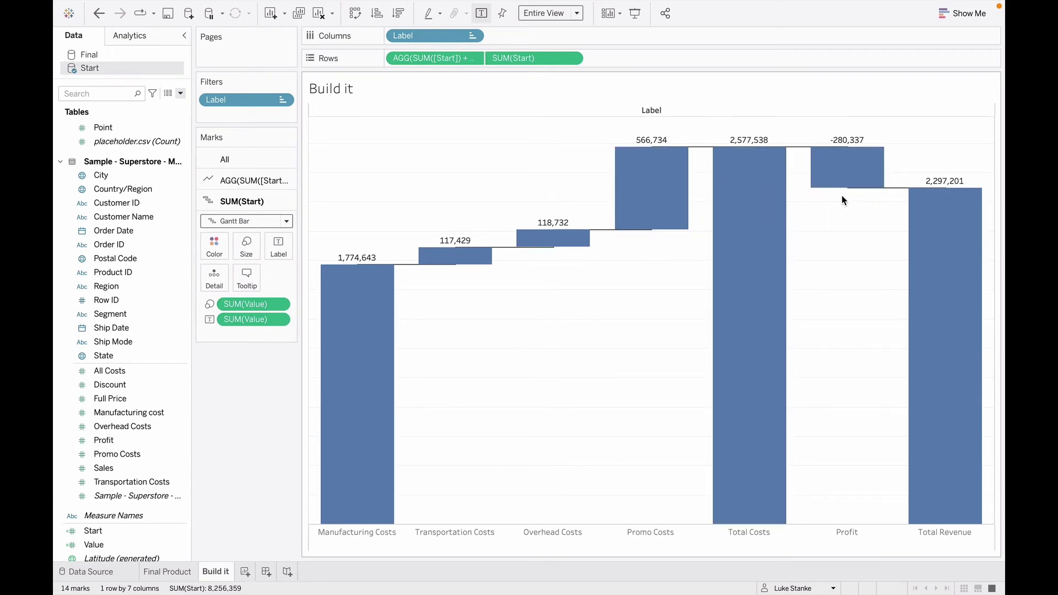
right_click(649, 112)
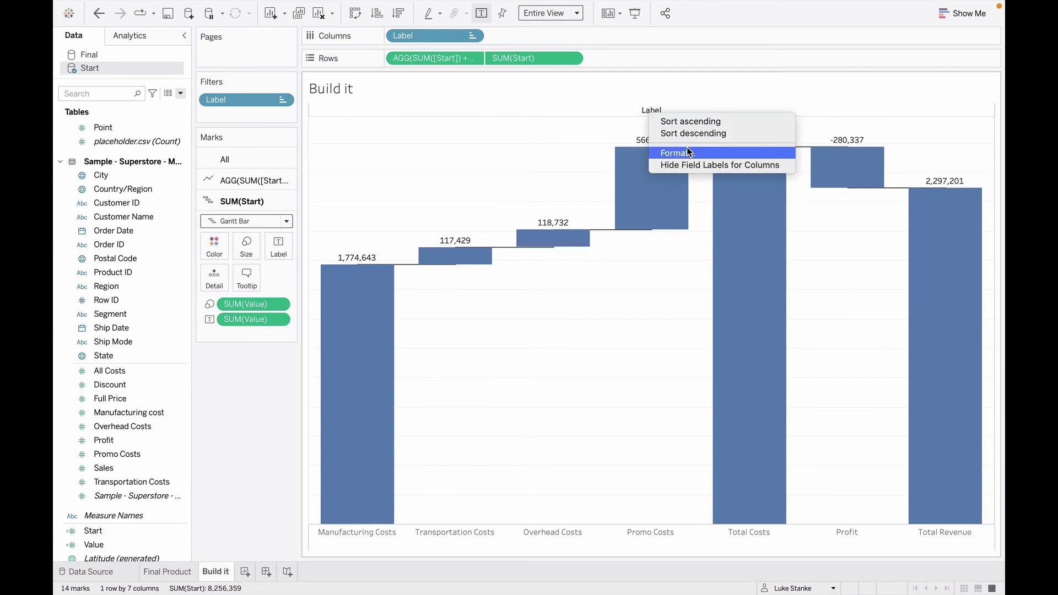
click(686, 165)
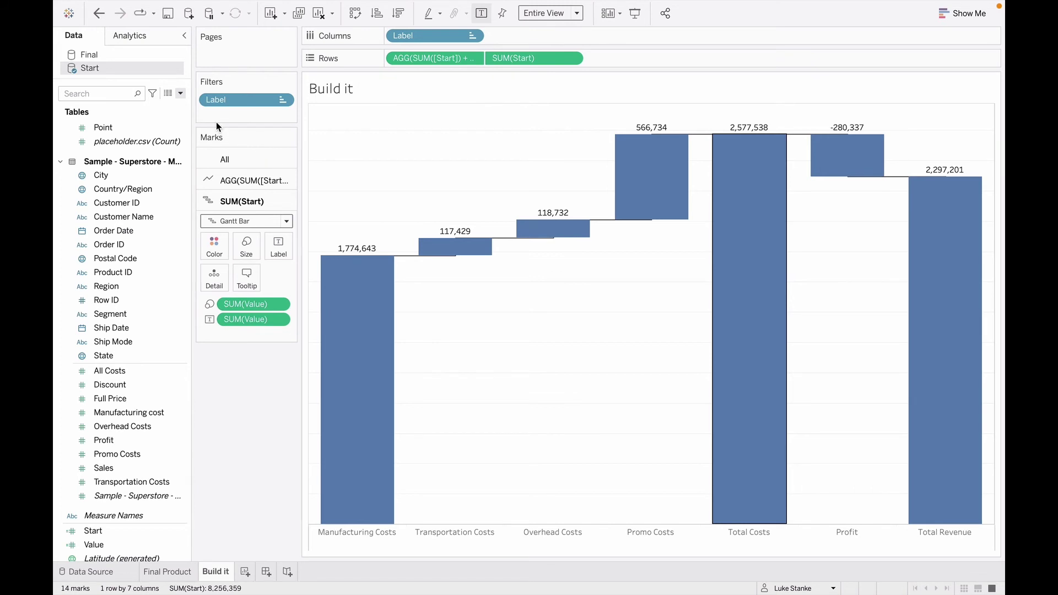
Create a new calculated field named Color containing the pasted Total/Sub sign formula
click(179, 95)
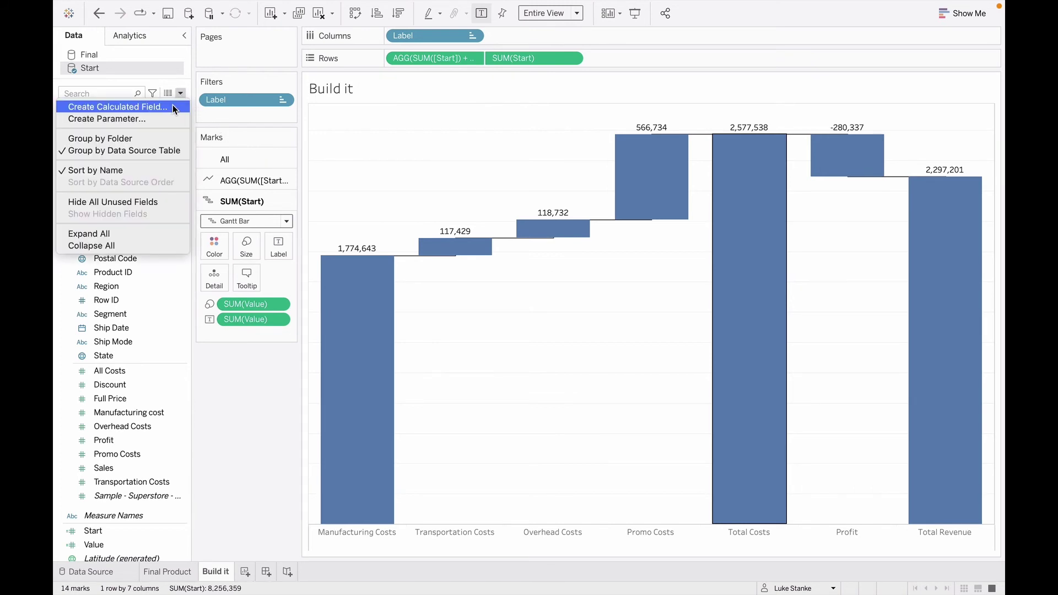
click(173, 103)
click(297, 196)
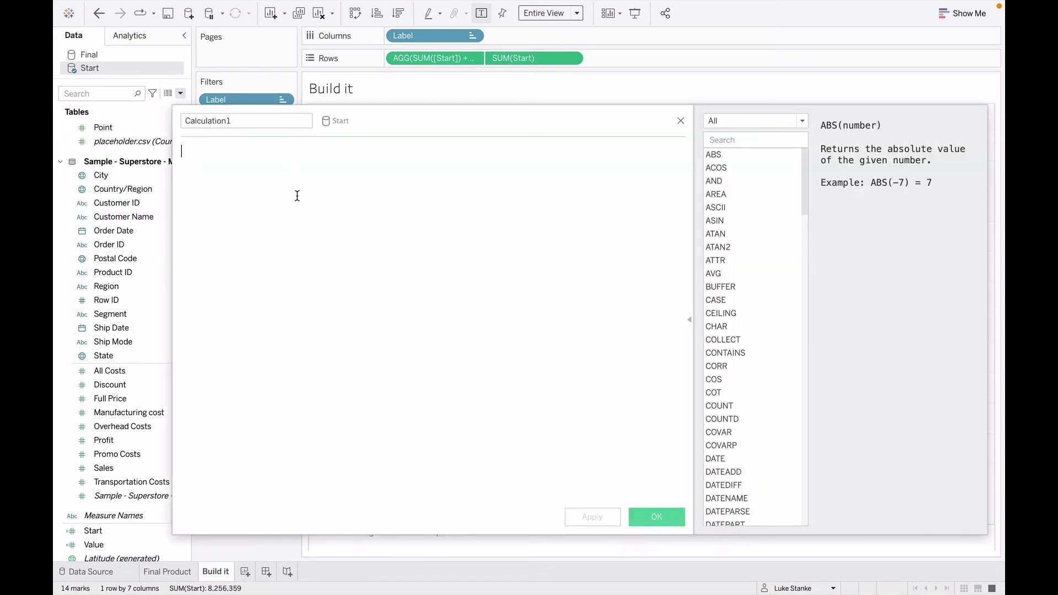
text(IF MIN([Point]) IN (5, 7) THEN "Total: " ELSE "Sub: " END + STR(SIGN(SUM([Value]))))
double_click(238, 120)
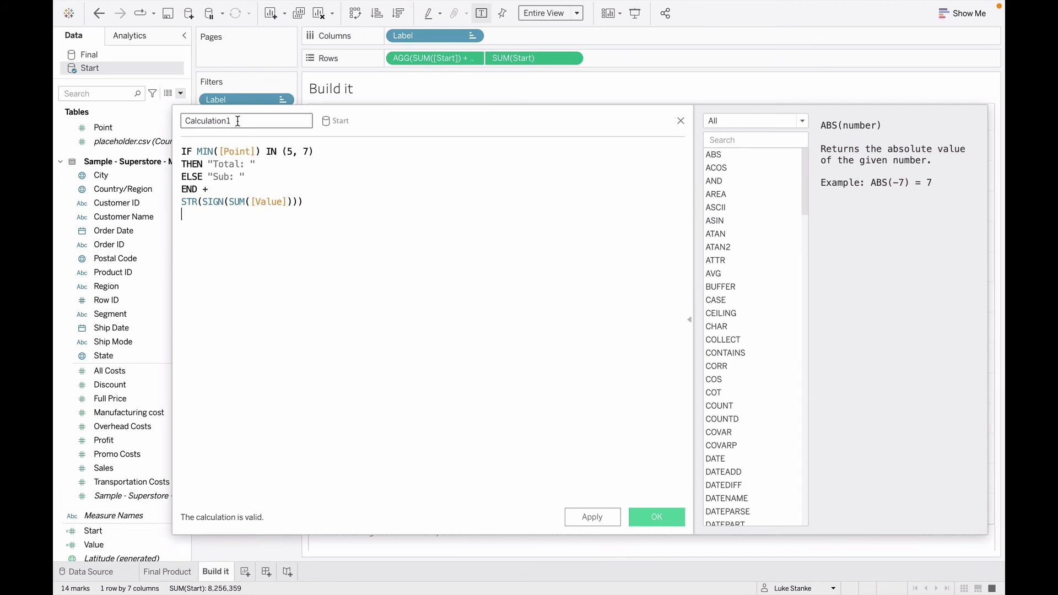
text(Color)
Add a line break before the STR line and check the SIGN, SUM and Value references
click(185, 201)
key(Return)
key(Return)
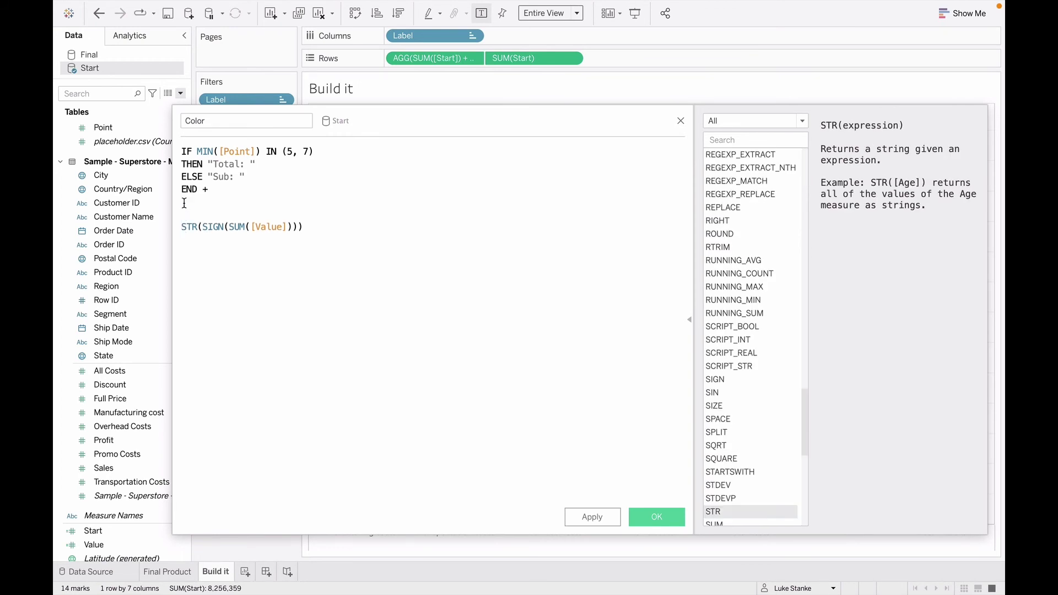
click(213, 226)
click(231, 227)
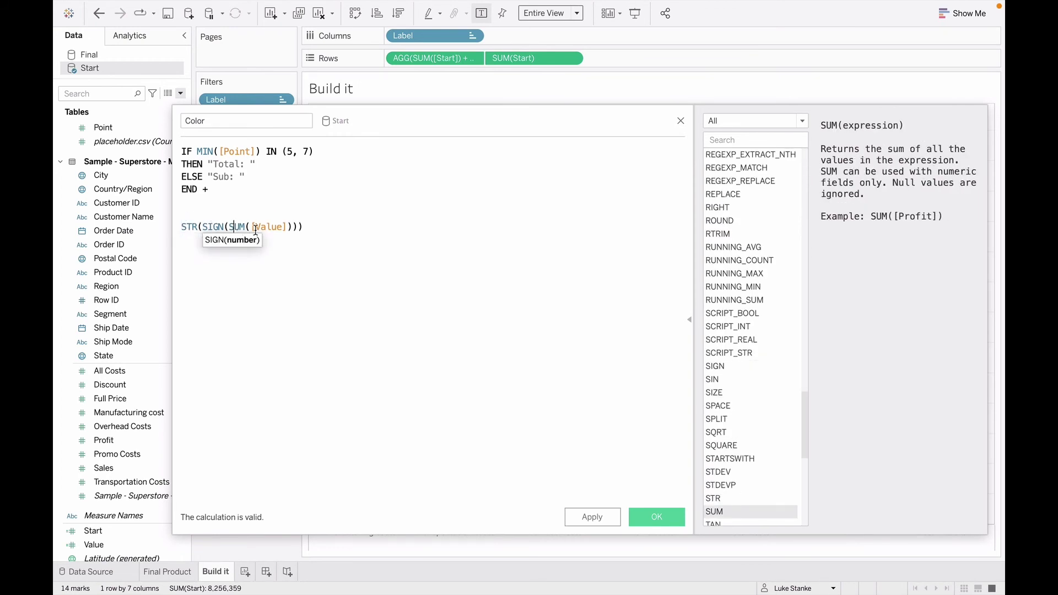
click(255, 227)
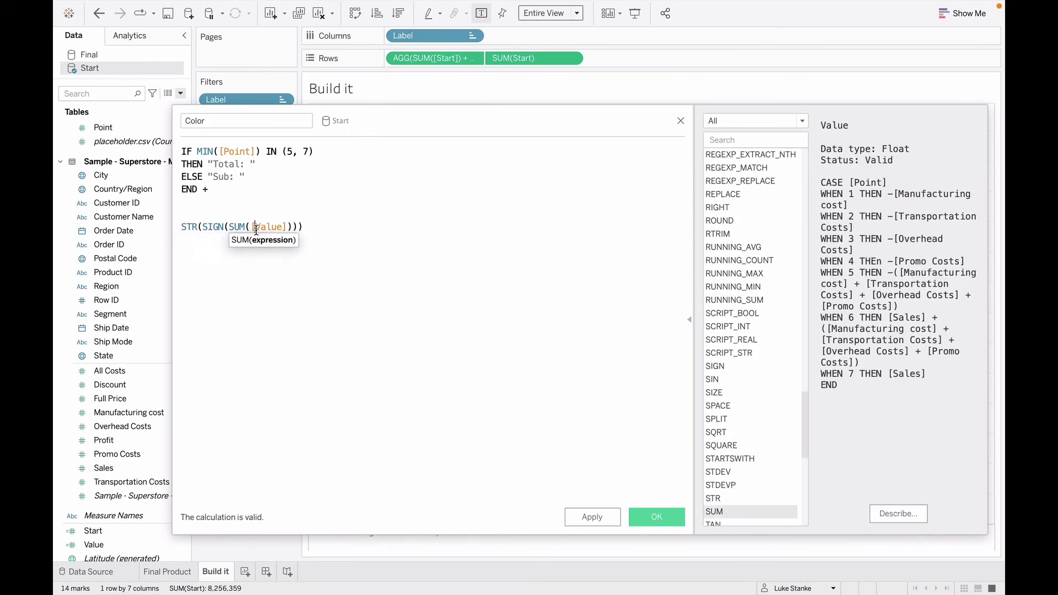
click(233, 227)
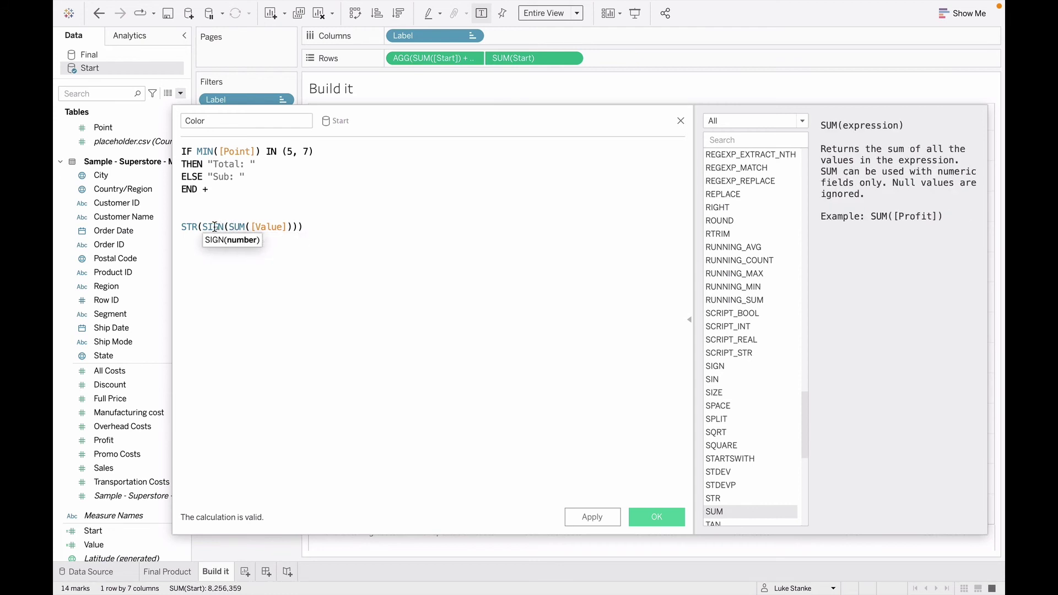
click(214, 227)
click(238, 227)
Check the STR(SIGN(SUM([Value]))) and IF lines, then save the Color calculation
key(Home)
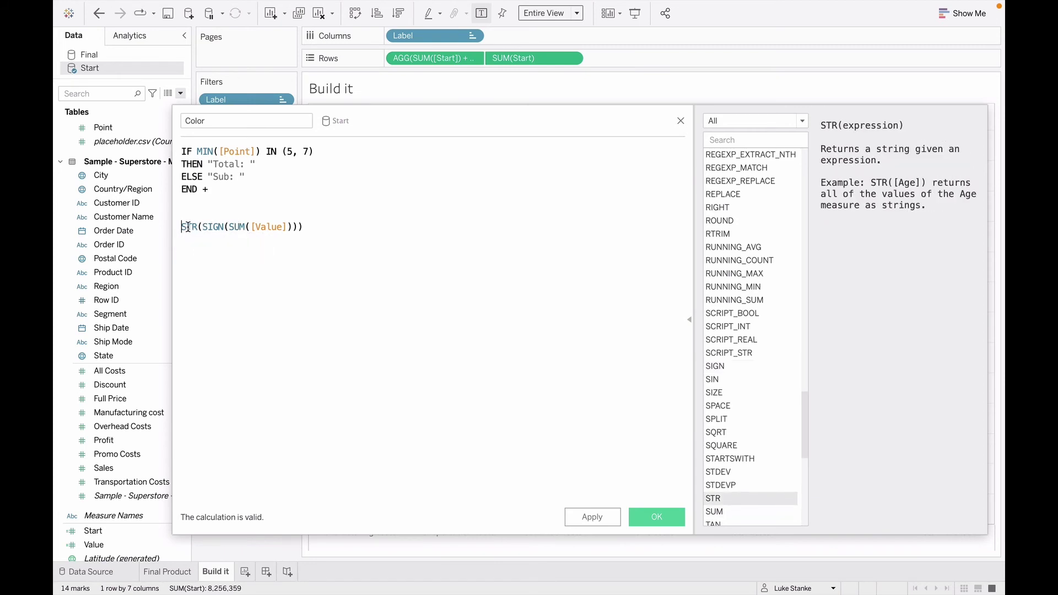
key(shift+End)
key(Up)
key(shift+Down)
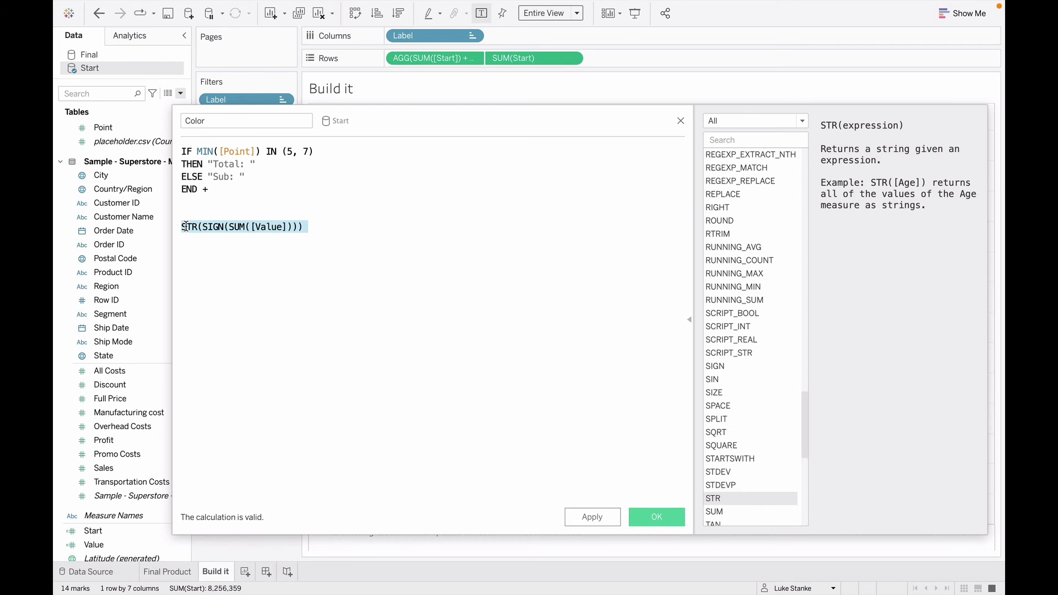
key(Up)
key(Up)
key(Up)
key(Up)
key(Up)
key(Up)
key(Up)
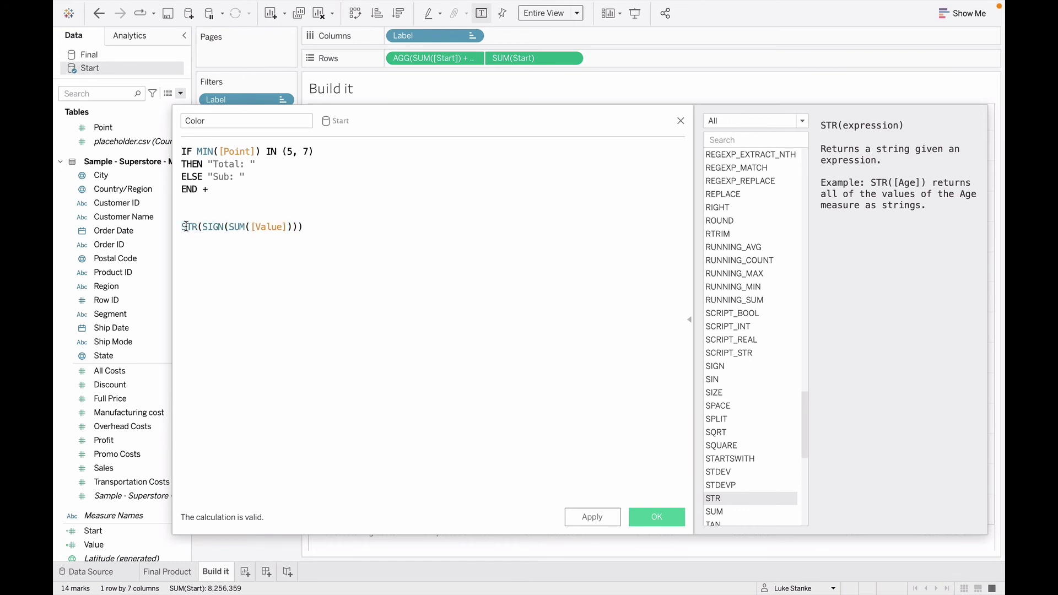
key(Down)
click(226, 169)
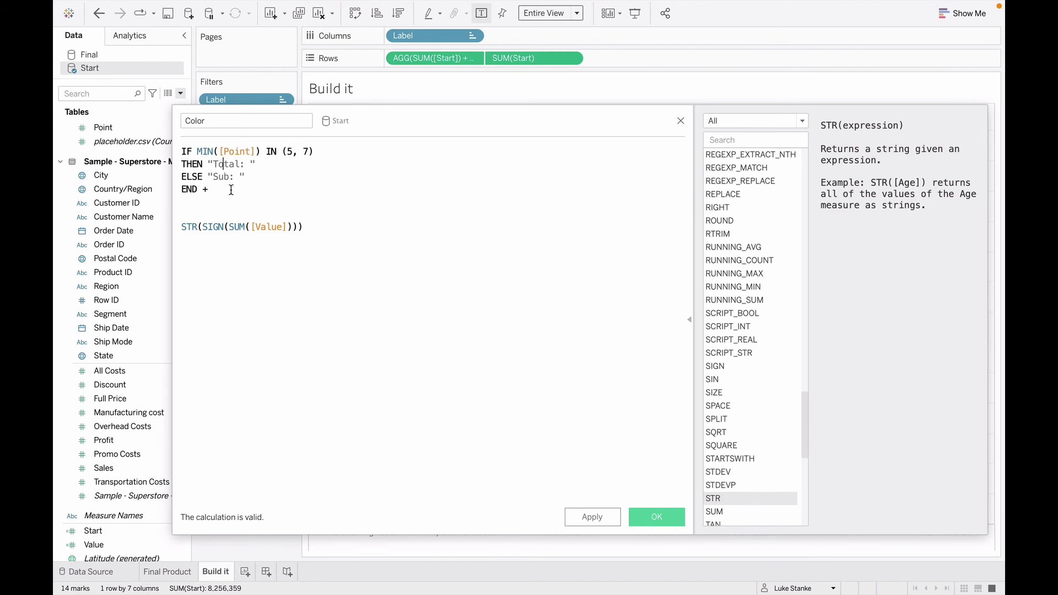
click(663, 517)
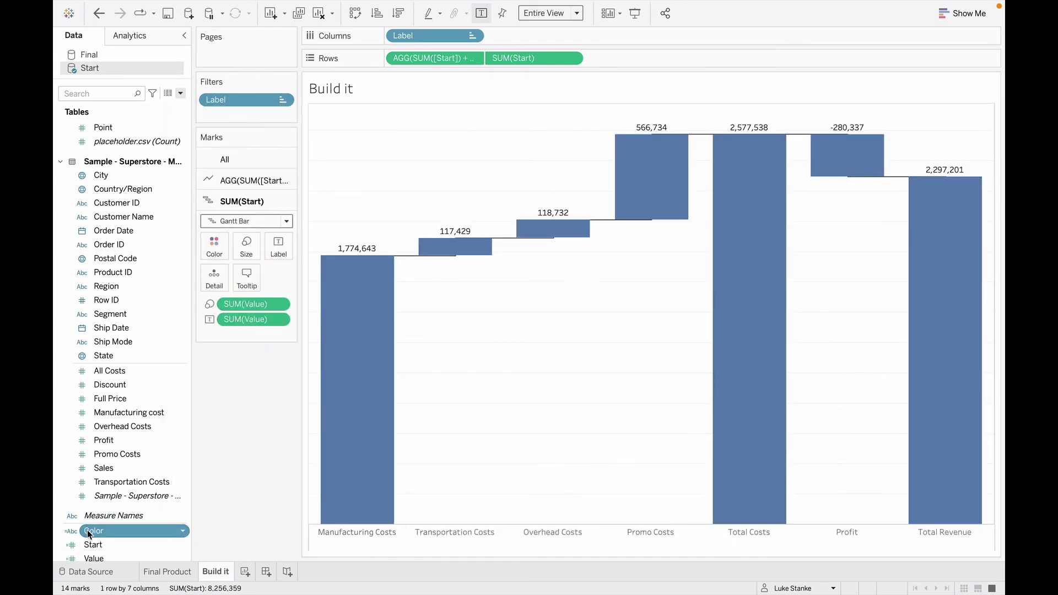
Colour the bars by Color, with Sub: -1 red and Total: 1 grey
drag(90, 530, 209, 254)
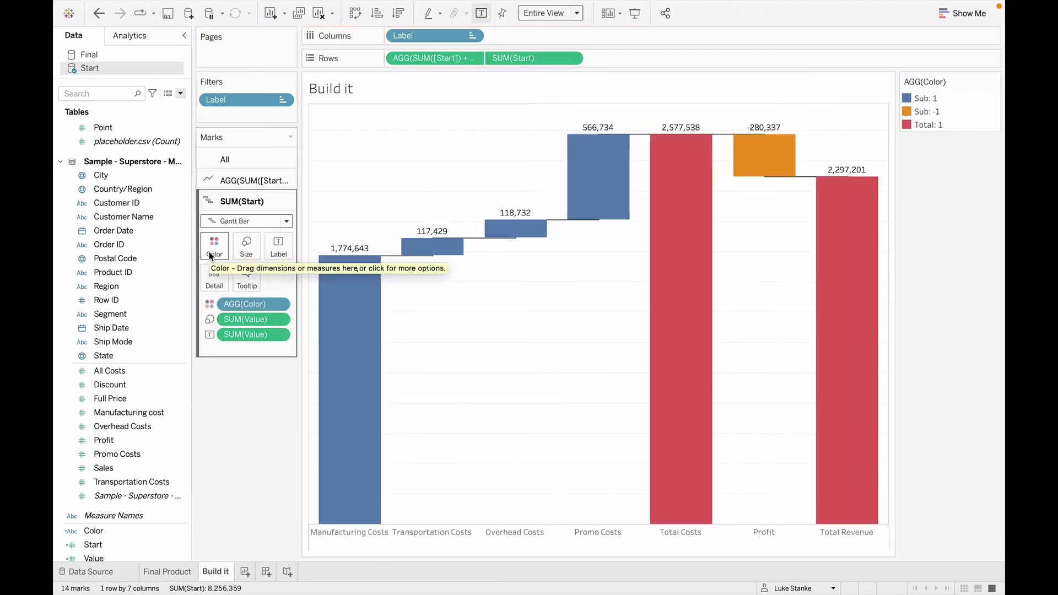
click(214, 253)
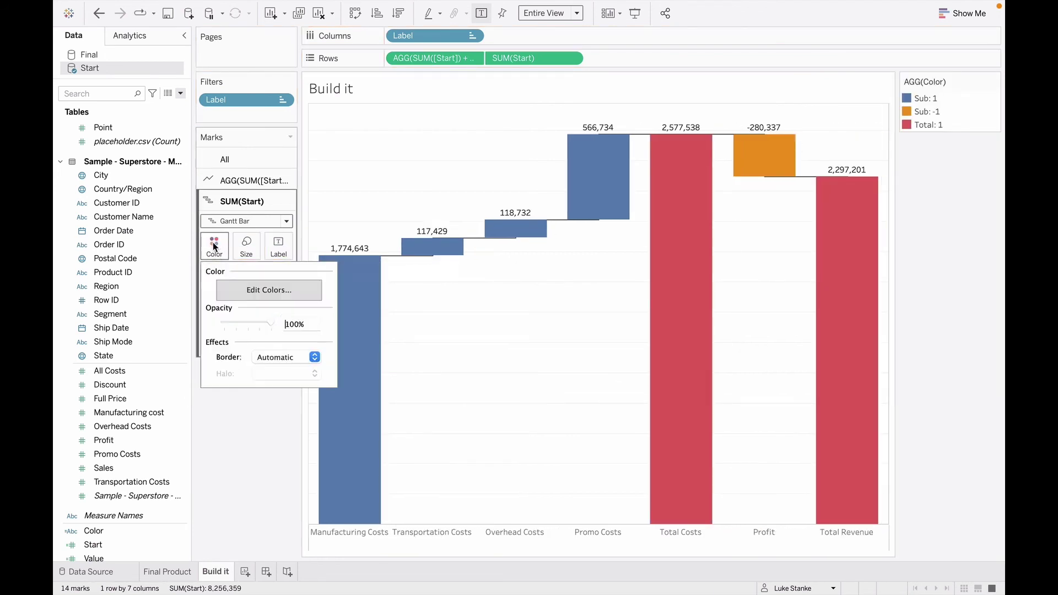
click(251, 292)
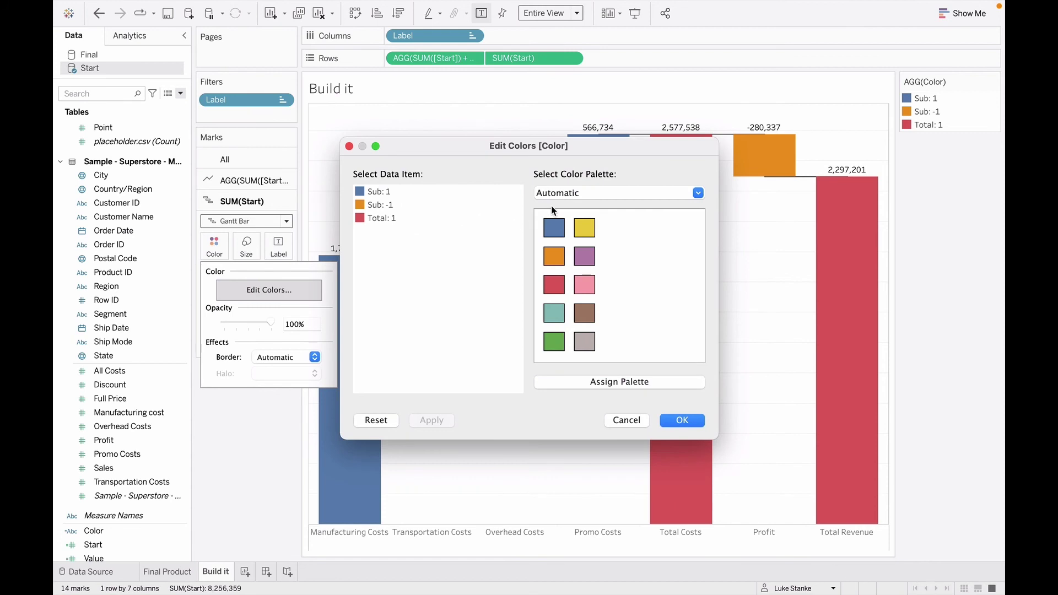
click(380, 207)
click(552, 284)
click(388, 218)
click(584, 351)
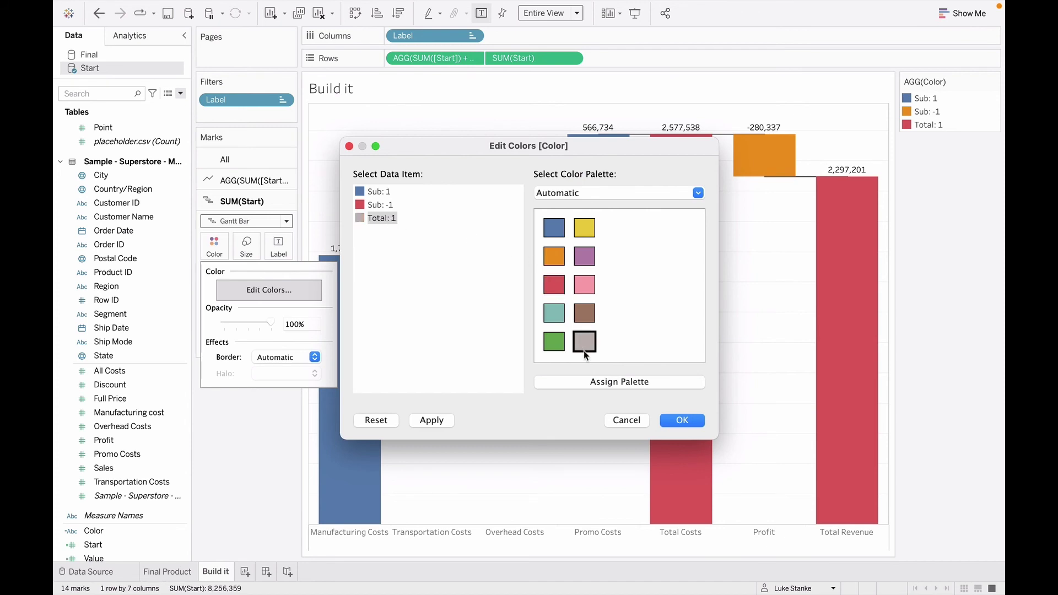
click(696, 421)
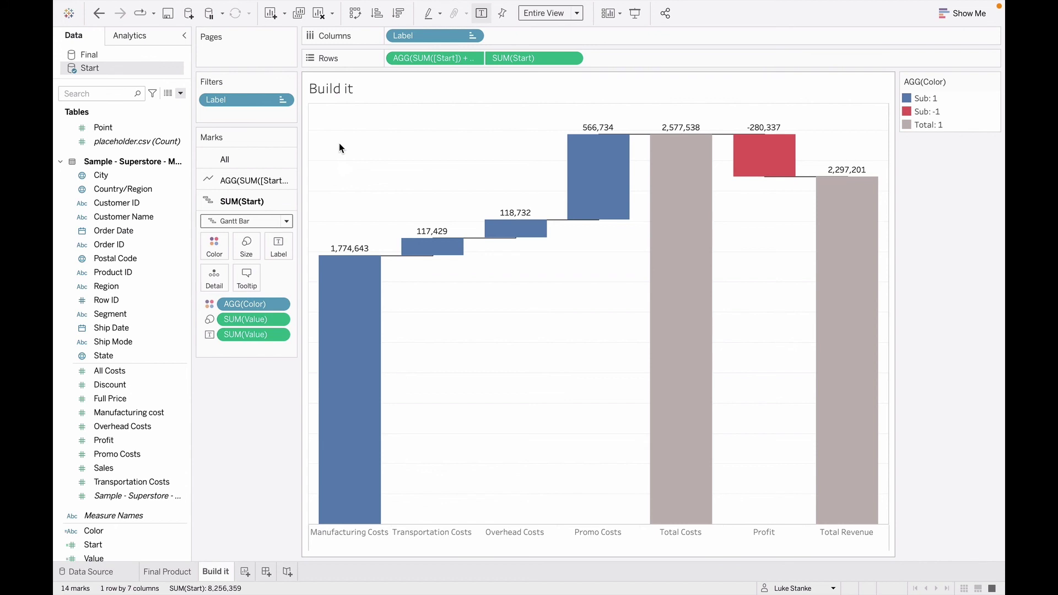
Show a Ship Mode filter and exclude Standard Class from the waterfall
click(84, 96)
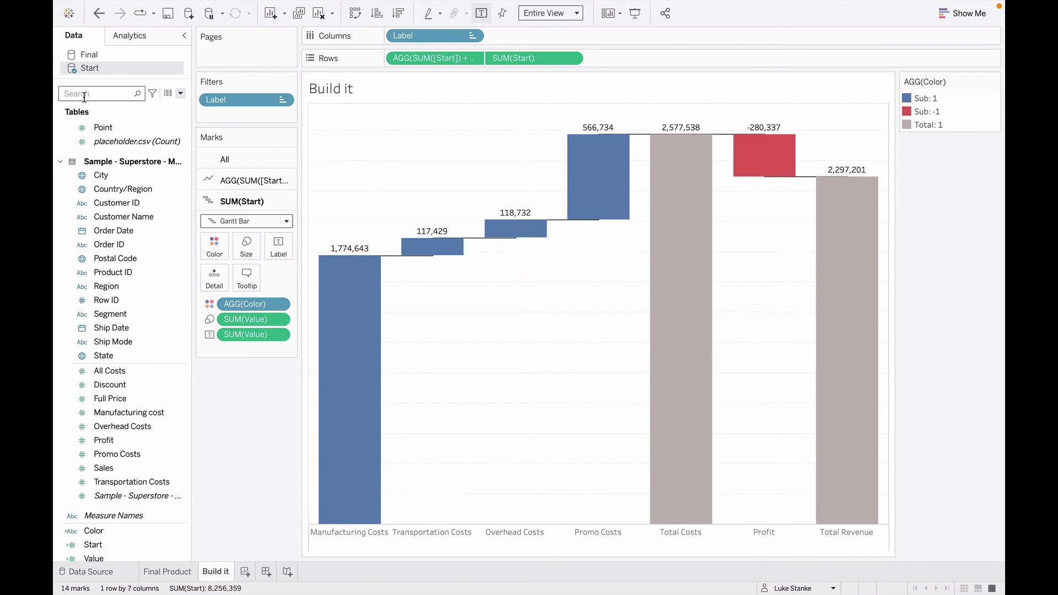
text(shi)
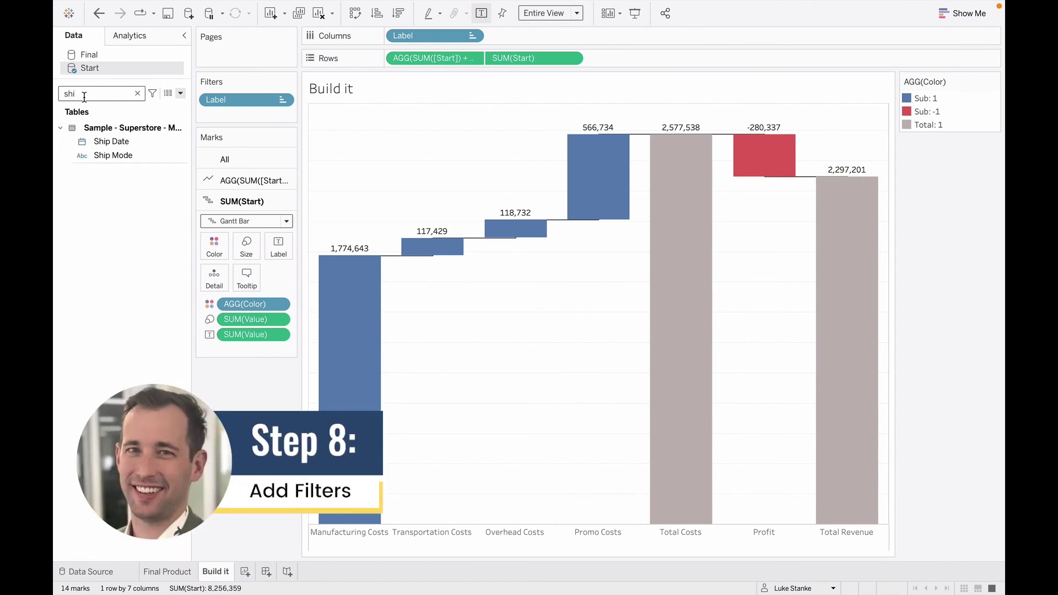
click(113, 159)
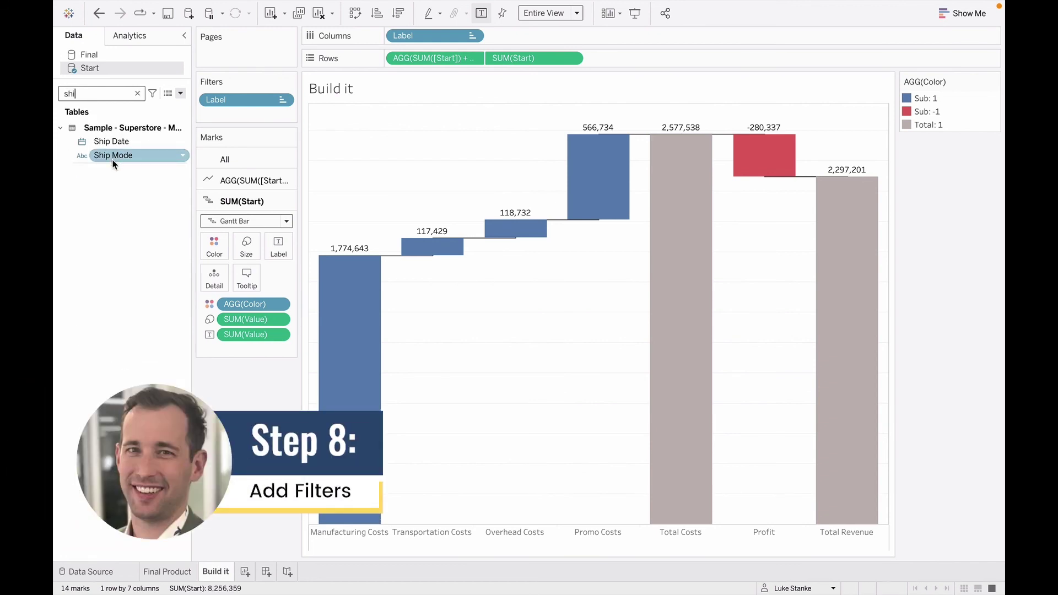
right_click(113, 161)
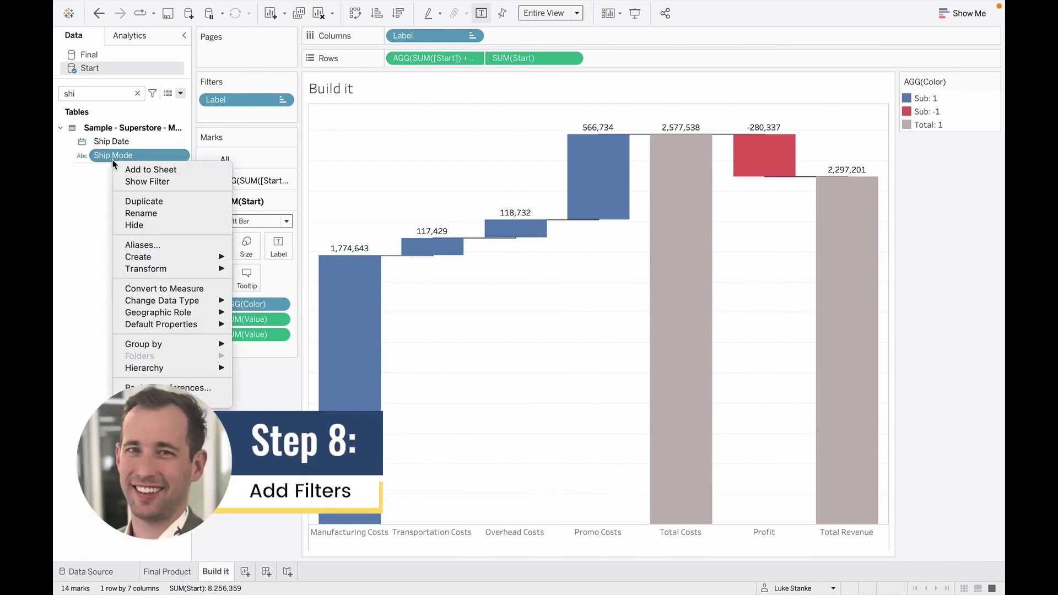
click(149, 181)
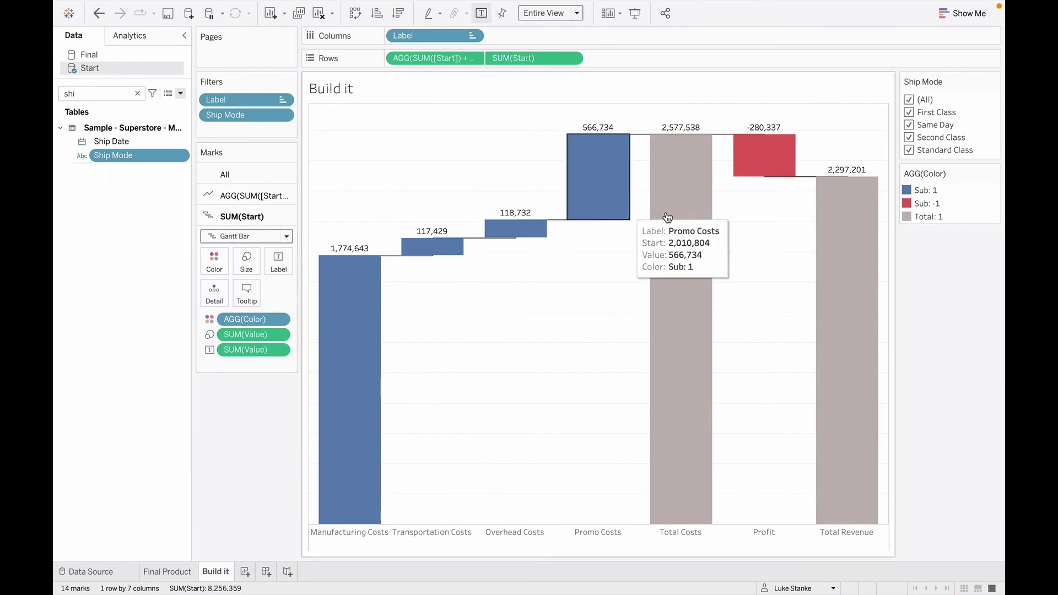
click(908, 150)
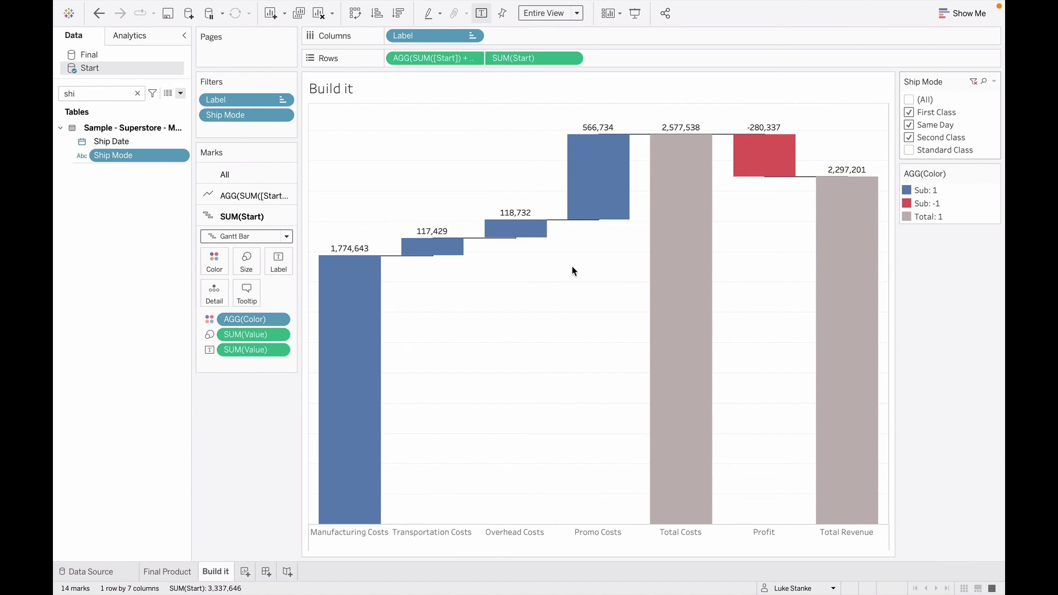
mouse_move(311, 300)
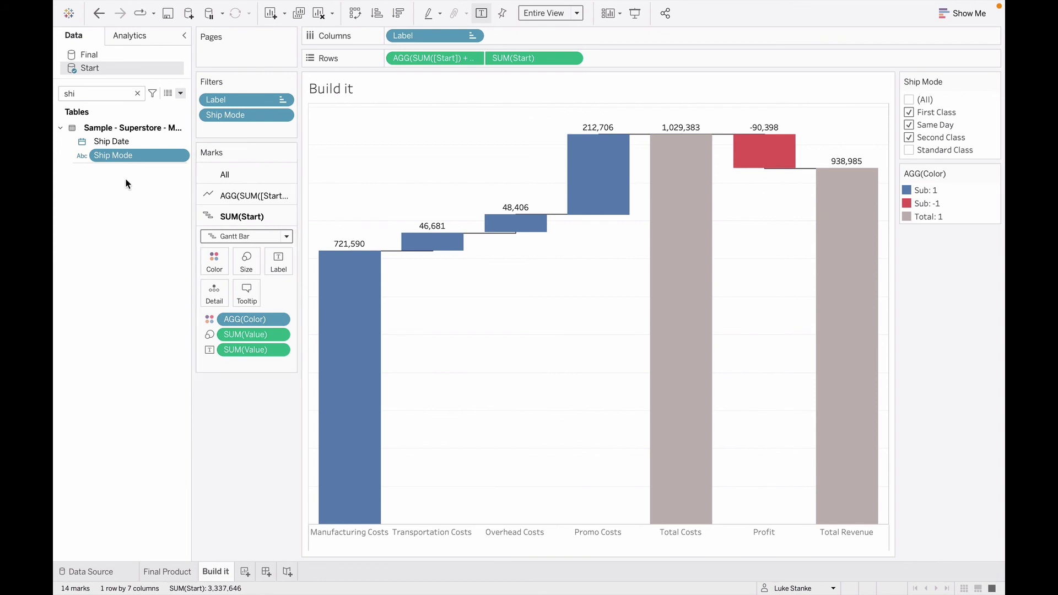
Search for Region and place it at the start of Columns to split the waterfall into region columns
click(76, 95)
key(BackSpace)
key(BackSpace)
key(BackSpace)
text(re)
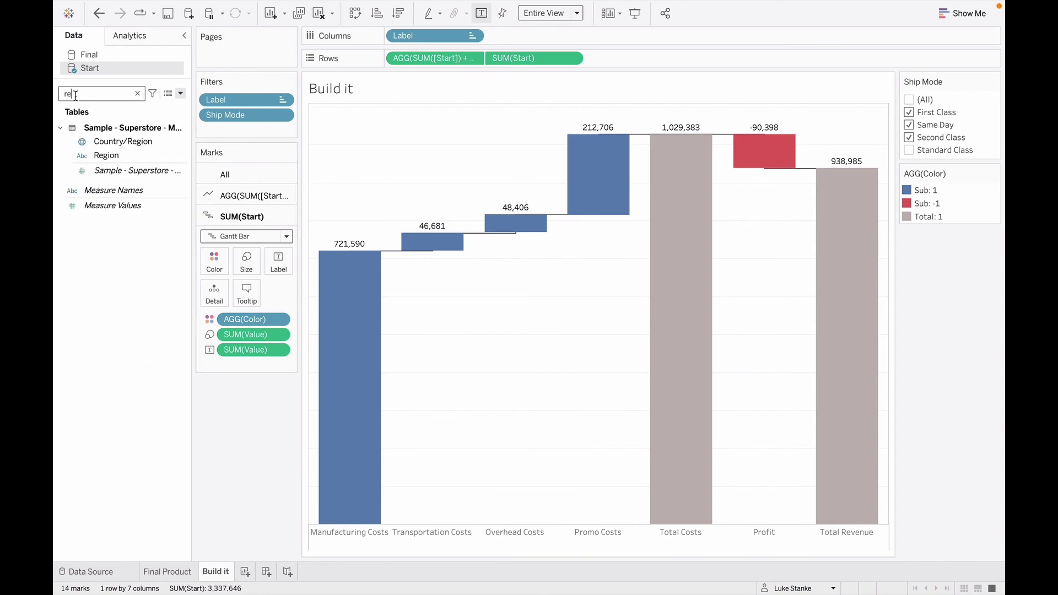
mouse_move(105, 155)
mouse_down()
mouse_move(165, 159)
mouse_move(406, 67)
mouse_move(379, 46)
mouse_move(386, 38)
mouse_up()
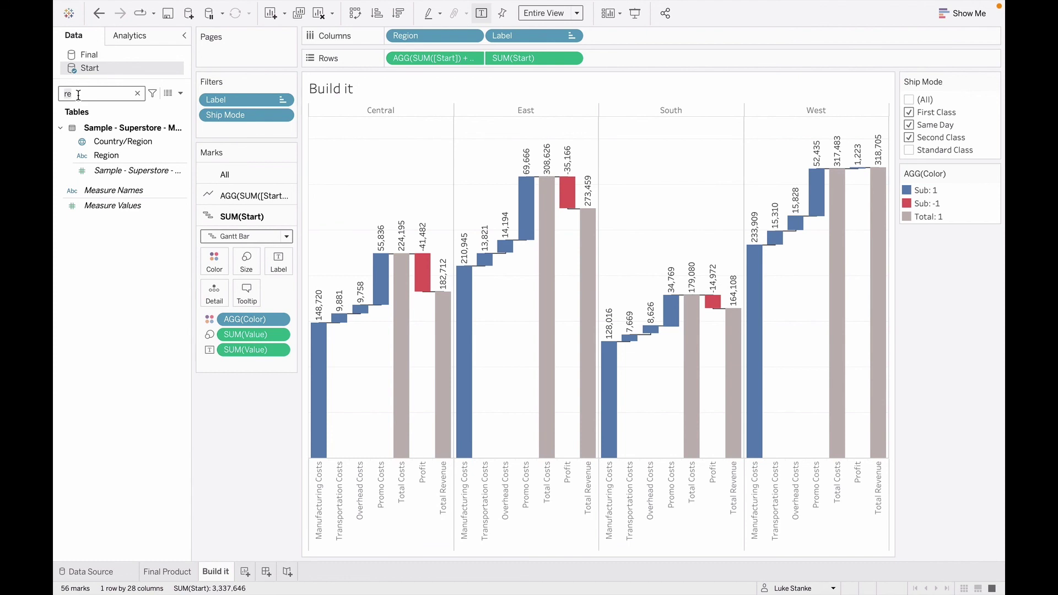
Search for Segment and place it at the start of Rows for Consumer, Corporate and Home Office rows
key(BackSpace)
key(BackSpace)
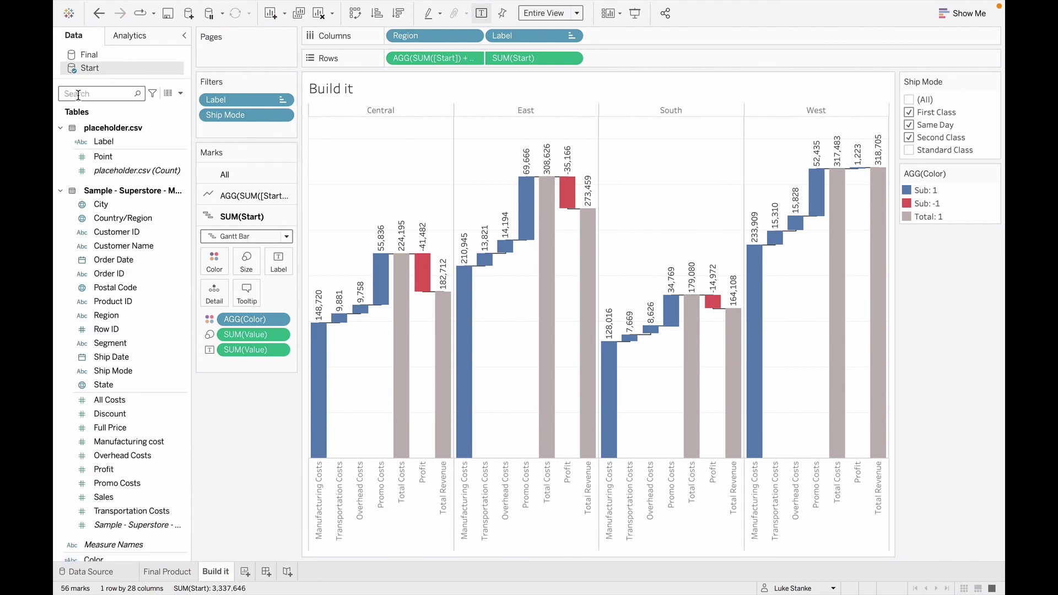
text(s)
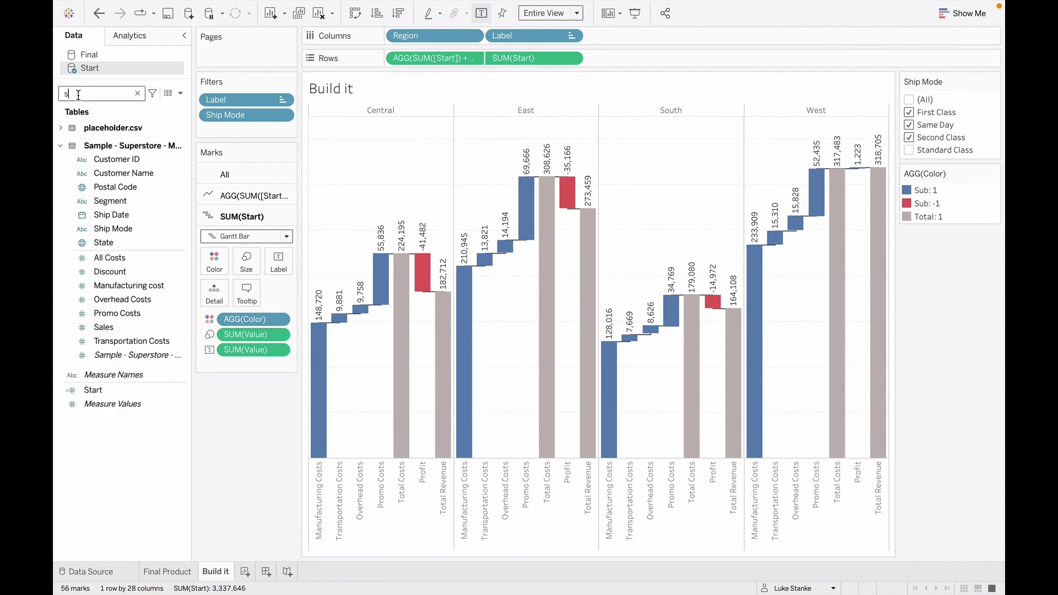
text(eg)
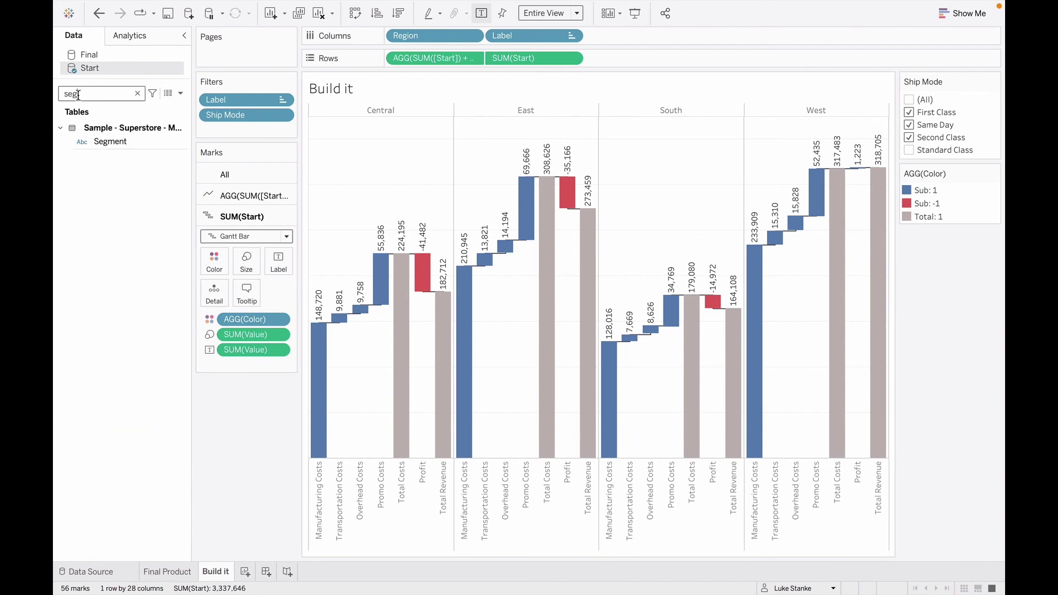
drag(94, 138, 389, 65)
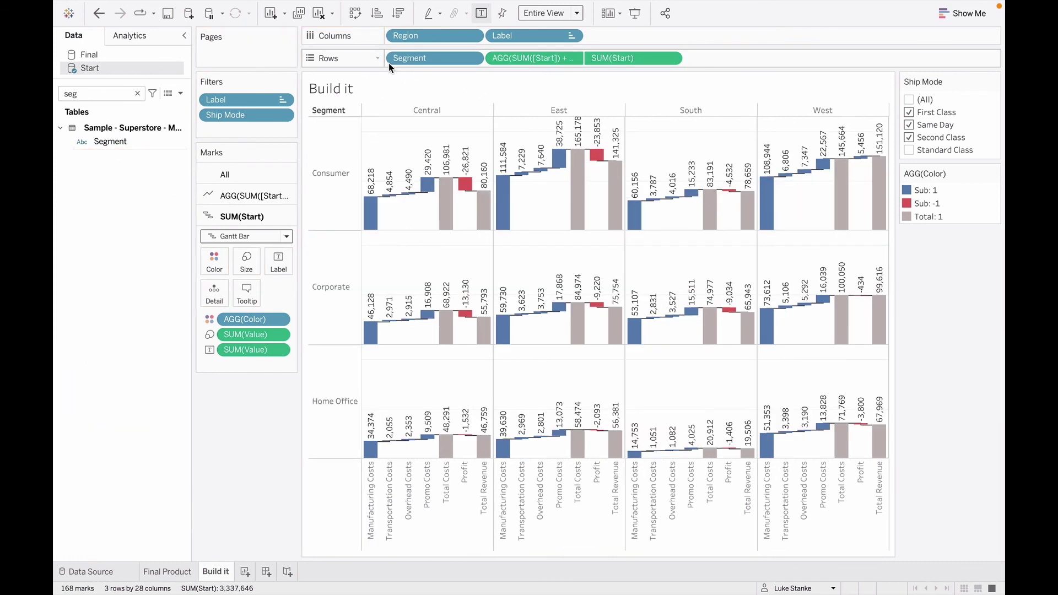